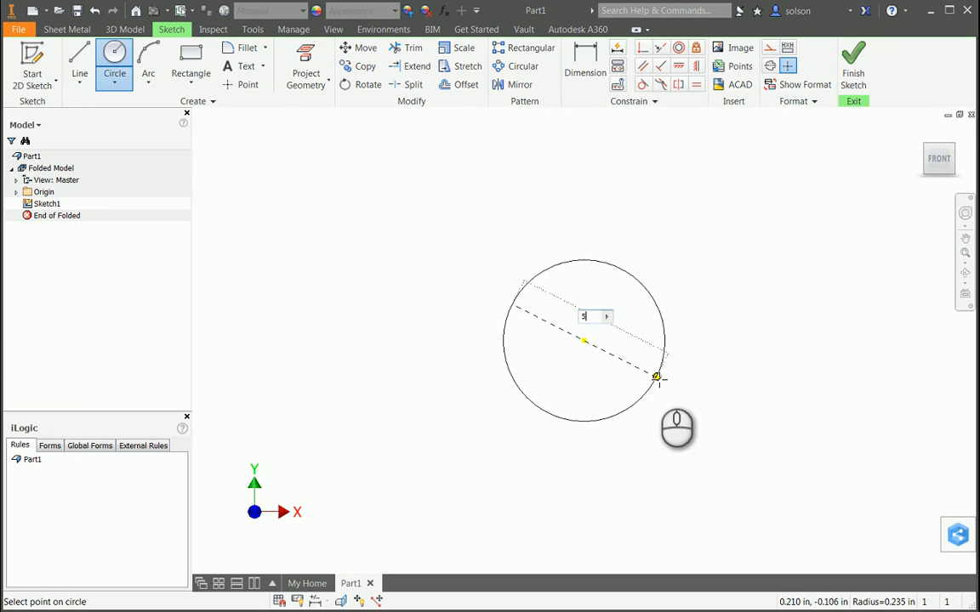
# Complete the first circle at 5 in diameter and draw a concentric circle about 0.29 in inside it
pyautogui.press('Return')
pyautogui.scroll(-10, 601, 345)
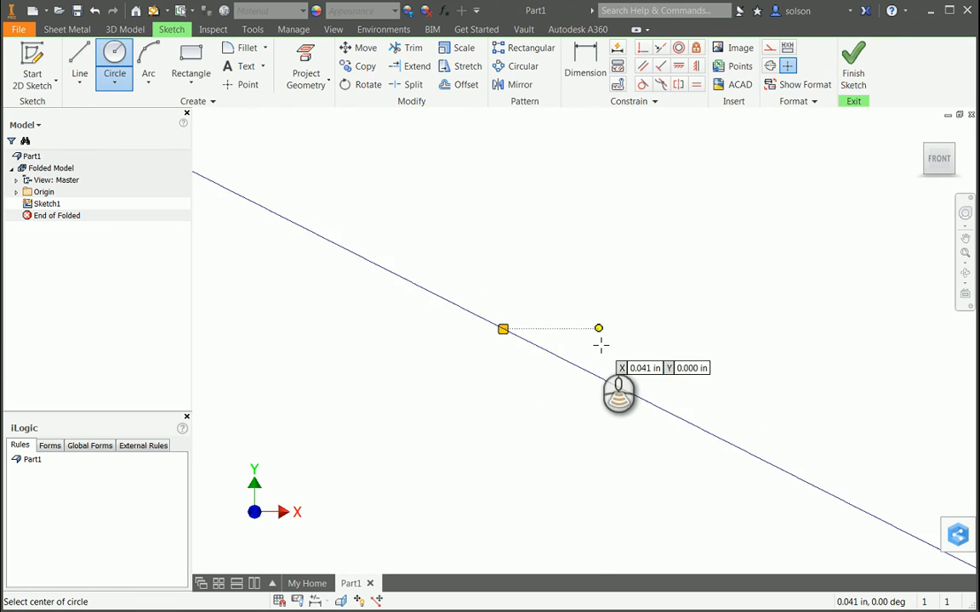
pyautogui.scroll(10, 601, 346)
pyautogui.moveTo(581, 335); pyautogui.dragTo(557, 325, button='middle')
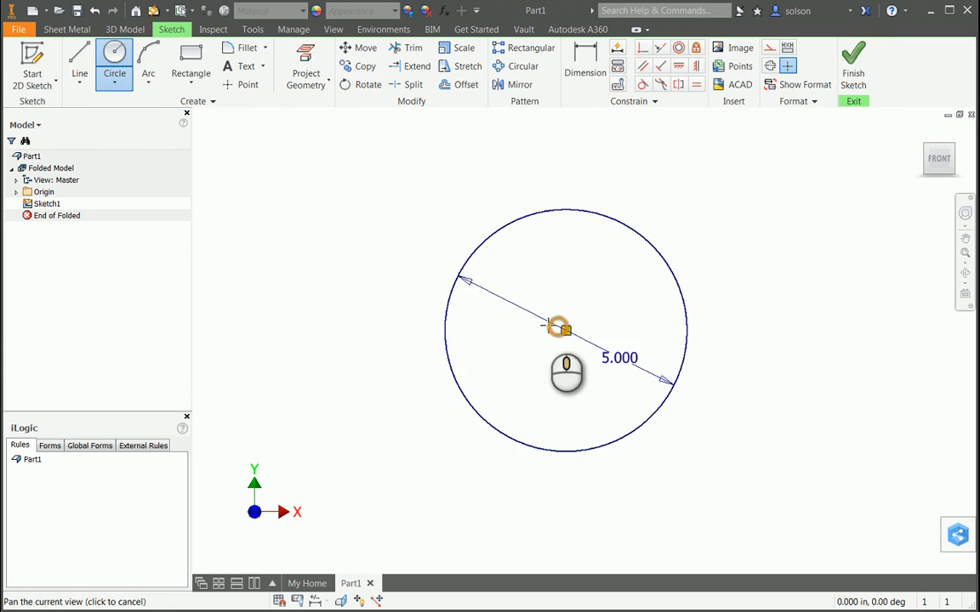
pyautogui.click(565, 330)
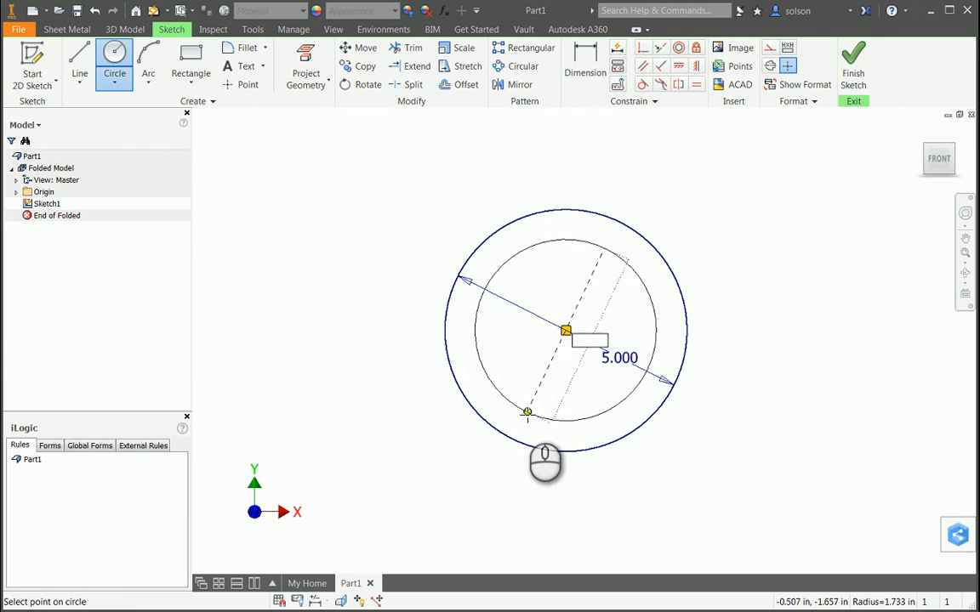
pyautogui.click(509, 420)
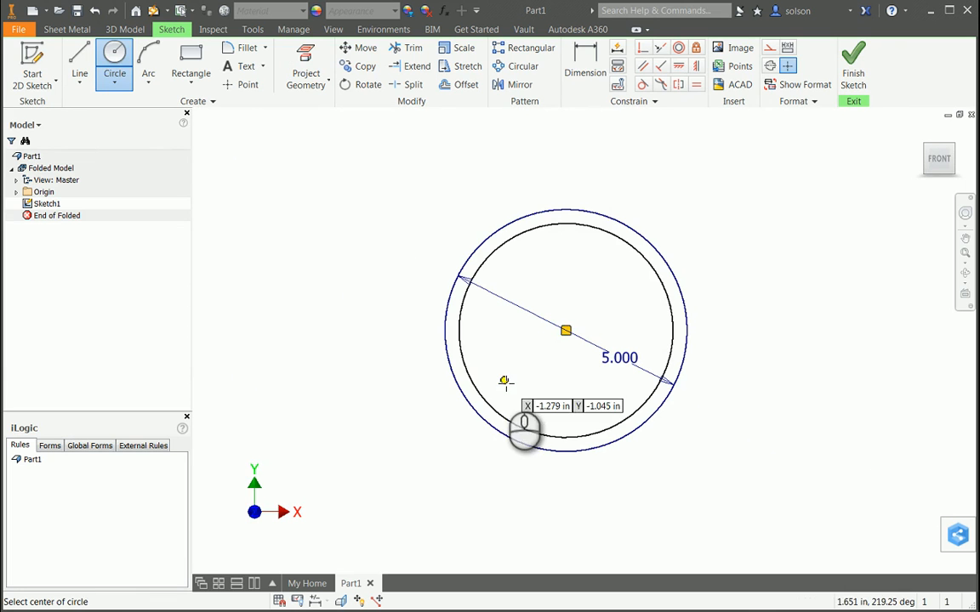
# Dimension the gap between the two circles with the Thickness parameter and finish the sketch
pyautogui.press('d')
pyautogui.click(475, 385)
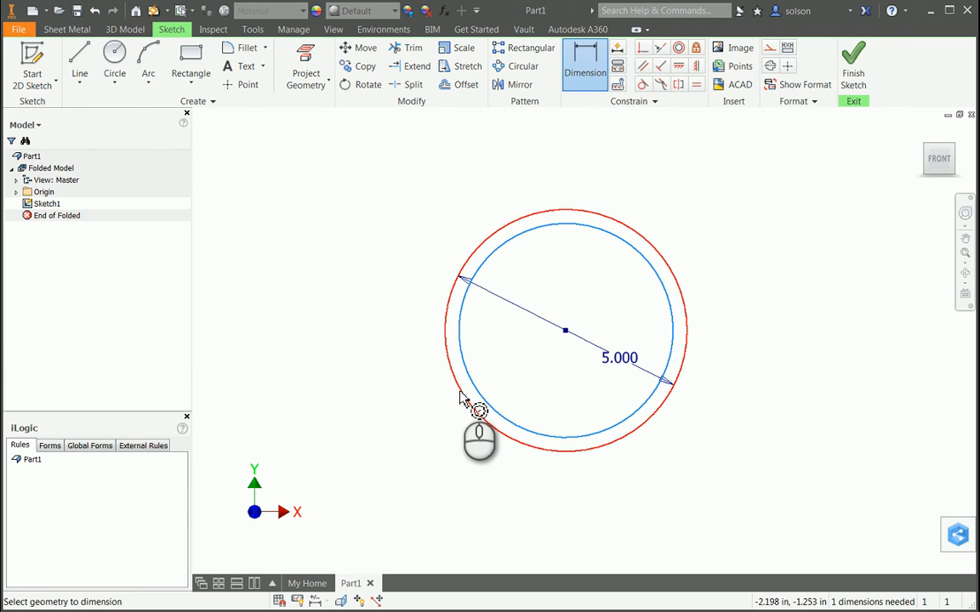
pyautogui.click(460, 398)
pyautogui.click(436, 400)
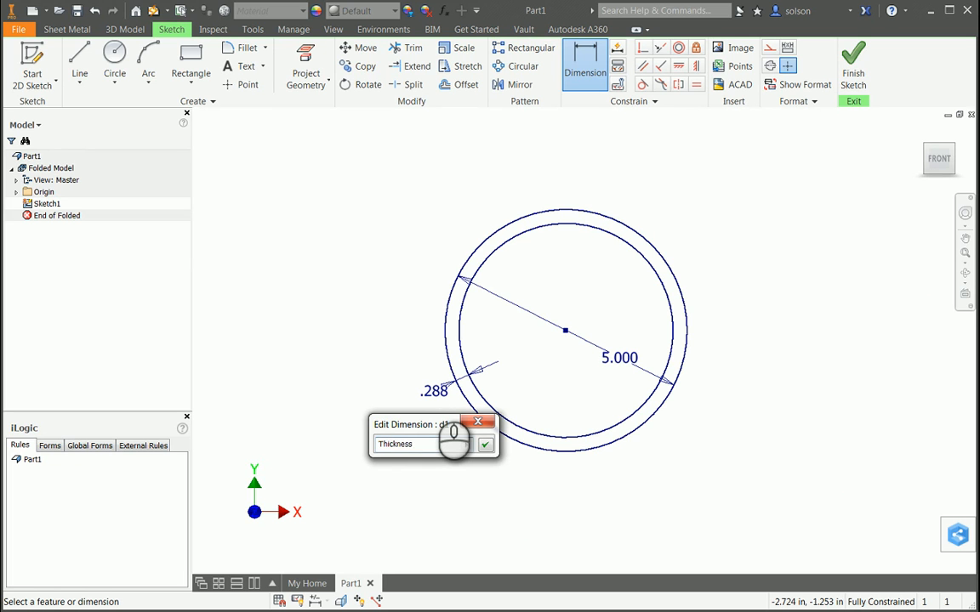
pyautogui.press('Return')
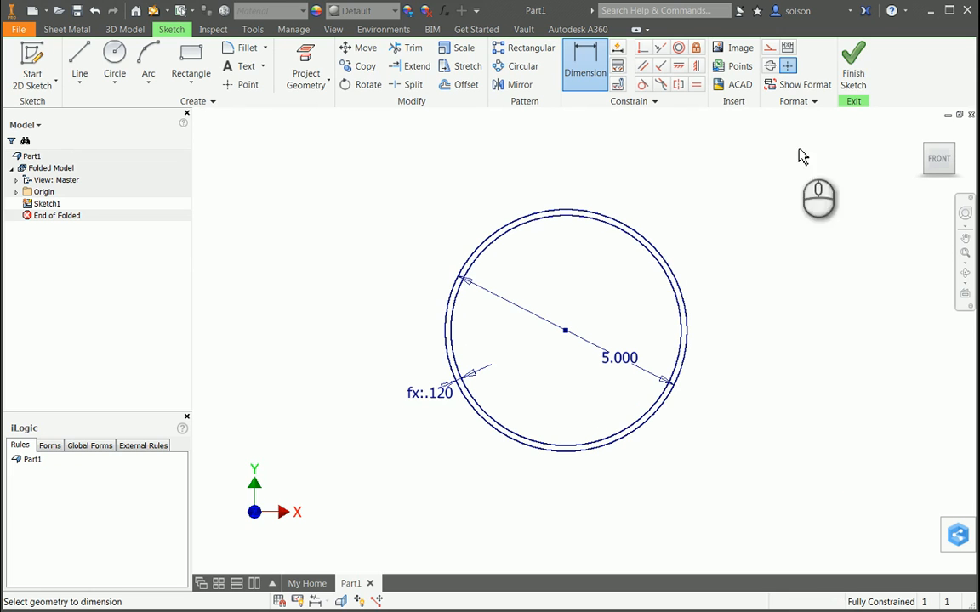
pyautogui.click(856, 77)
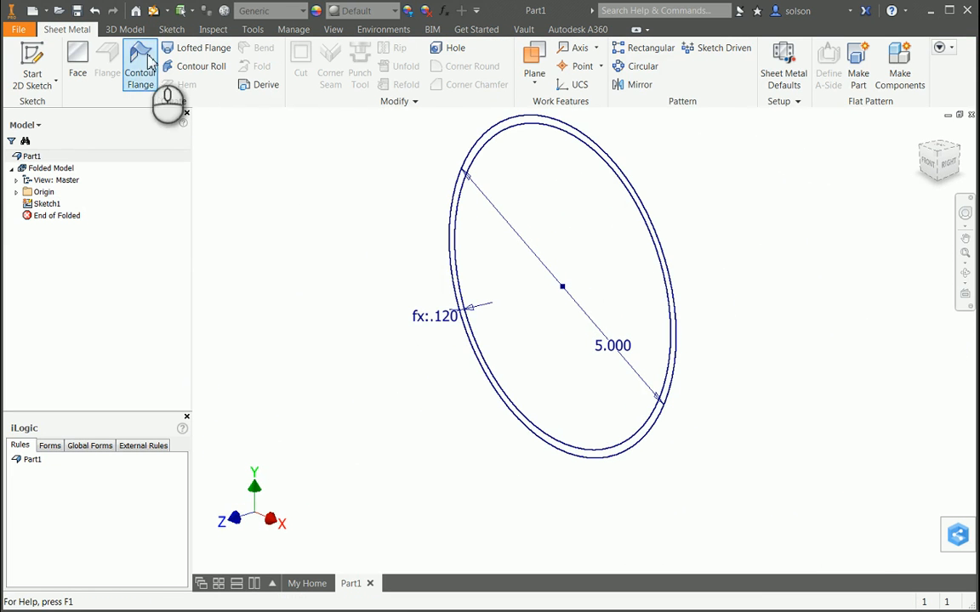
# Extrude the ring between the two circles 10 in using Direction 2 to form a tube
pyautogui.click(125, 29)
pyautogui.click(78, 63)
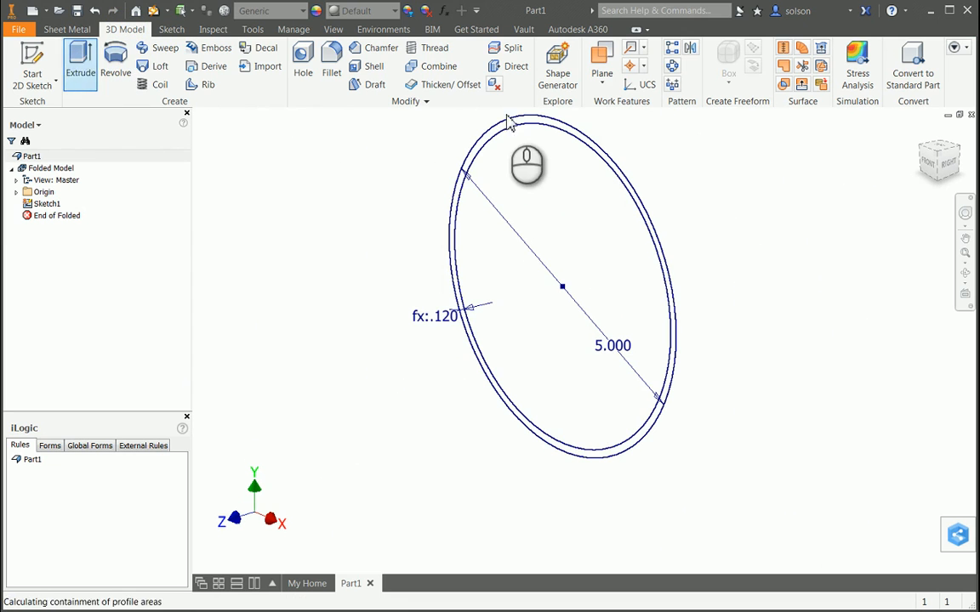
pyautogui.click(454, 216)
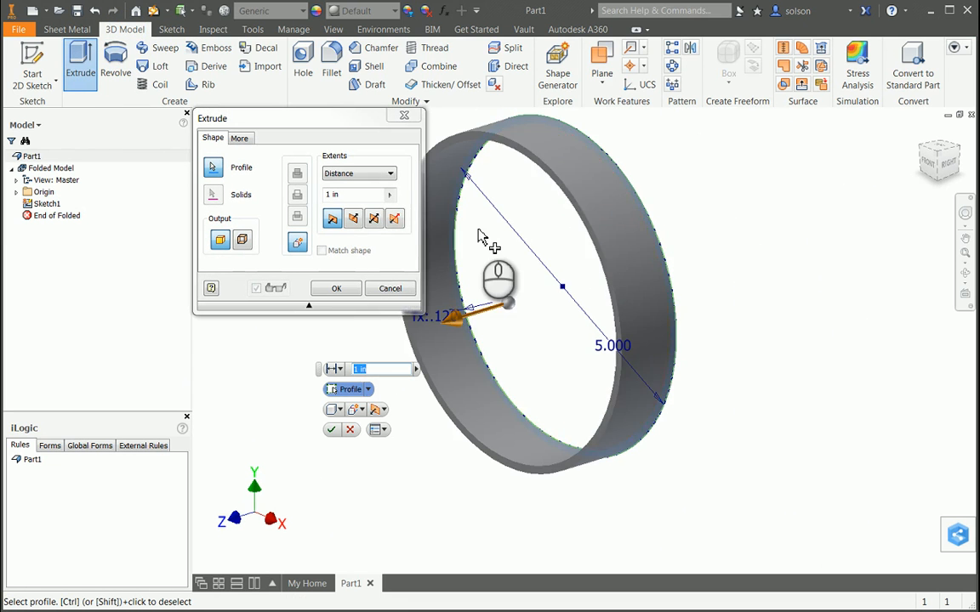
pyautogui.click(355, 221)
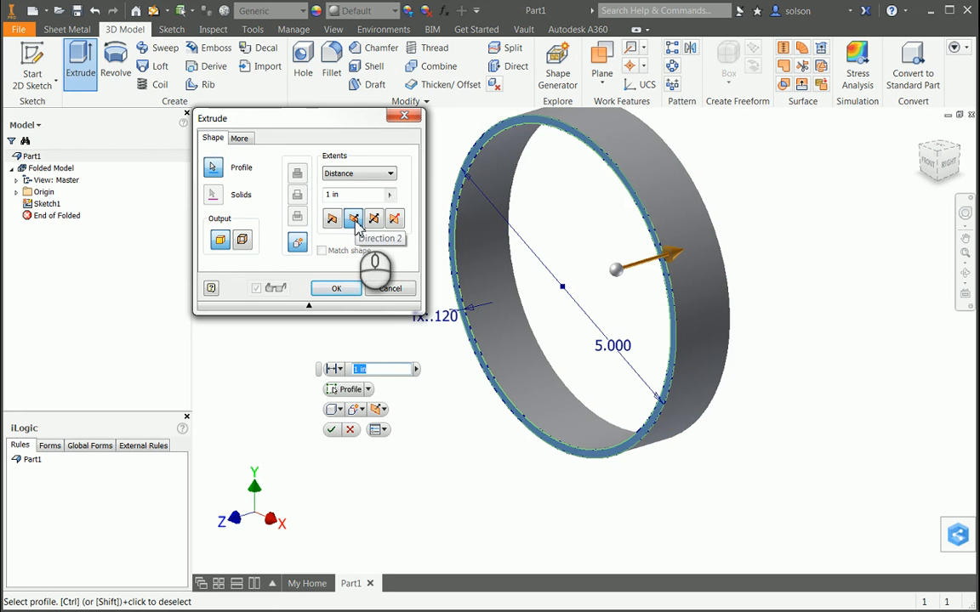
pyautogui.click(350, 194)
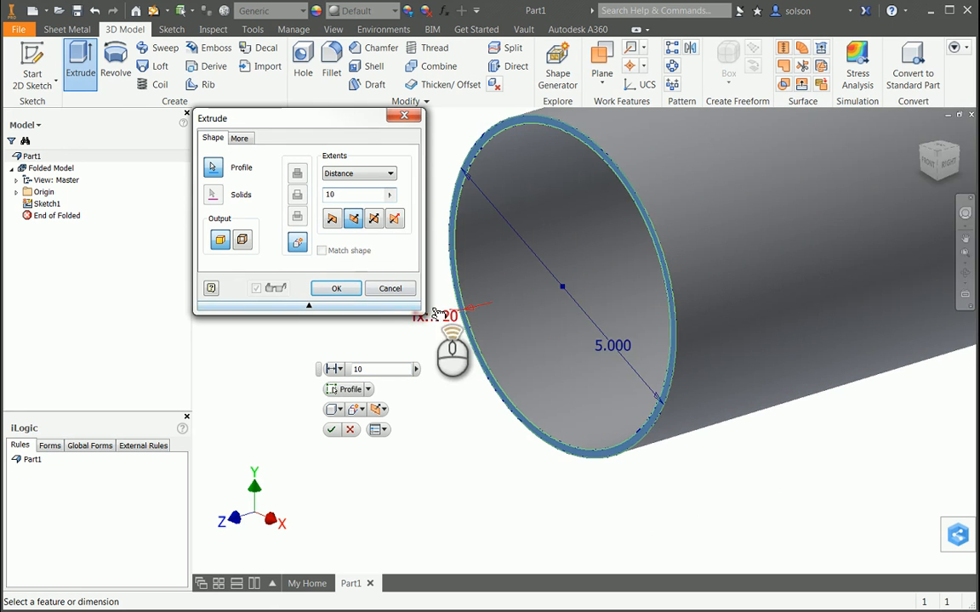
pyautogui.scroll(-3, 447, 311)
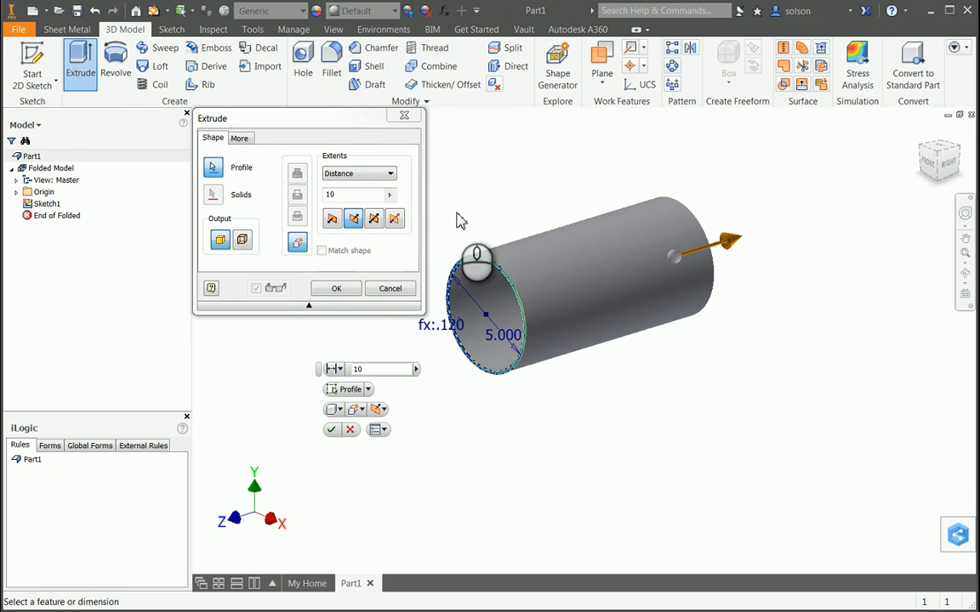
pyautogui.scroll(2, 464, 219)
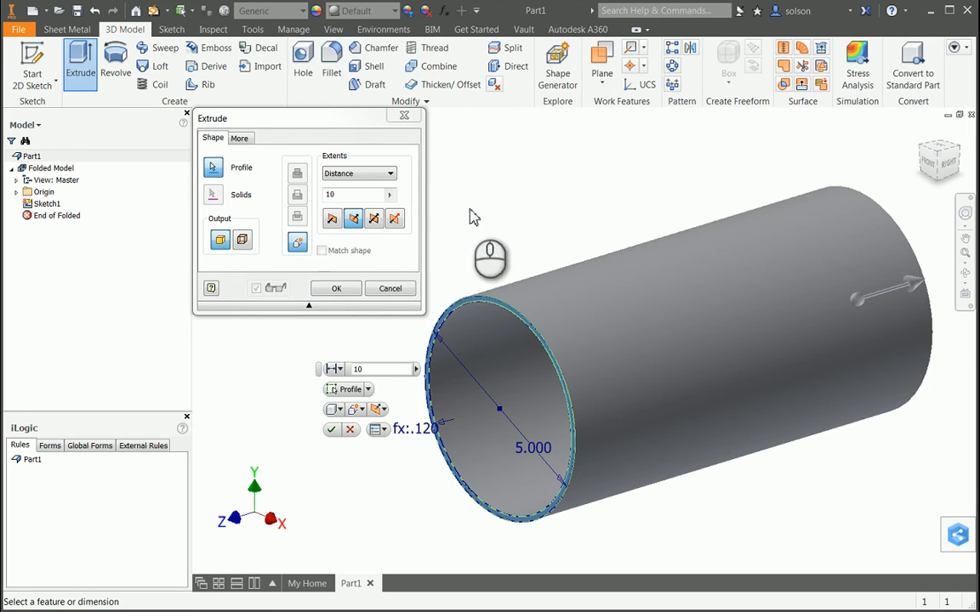
pyautogui.click(333, 290)
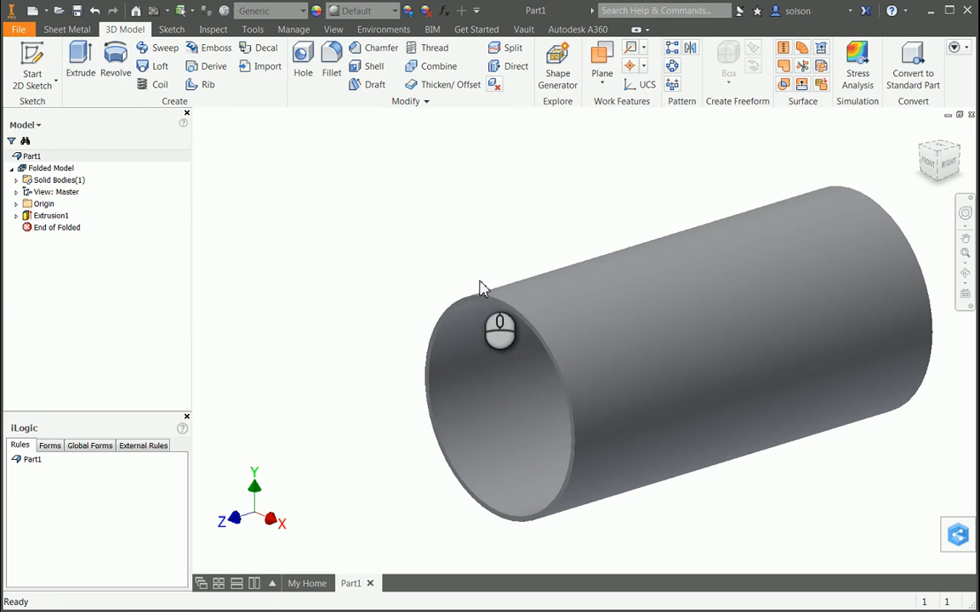
# Create a new 2D sketch on the XZ origin plane through the tube
pyautogui.keyDown('shift'); pyautogui.moveTo(474, 281); pyautogui.dragTo(566, 349, button='middle'); pyautogui.keyUp('shift')
pyautogui.moveTo(658, 306)
pyautogui.mouseDown(button='middle')
pyautogui.moveTo(659, 358)
pyautogui.moveTo(671, 369)
pyautogui.moveTo(678, 355)
pyautogui.moveTo(640, 355)
pyautogui.mouseUp(button='middle')
pyautogui.scroll(5, 672, 367)
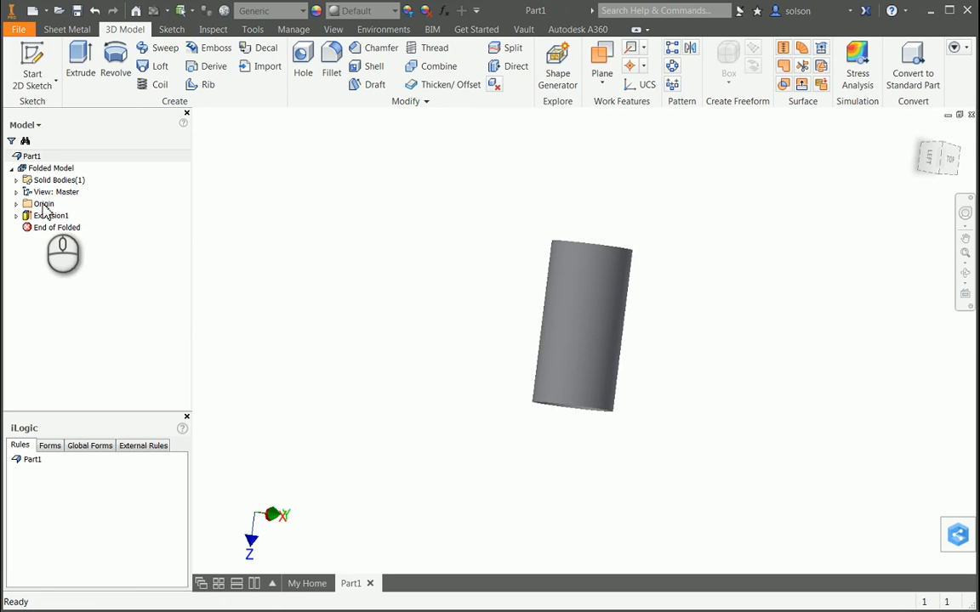
pyautogui.click(17, 205)
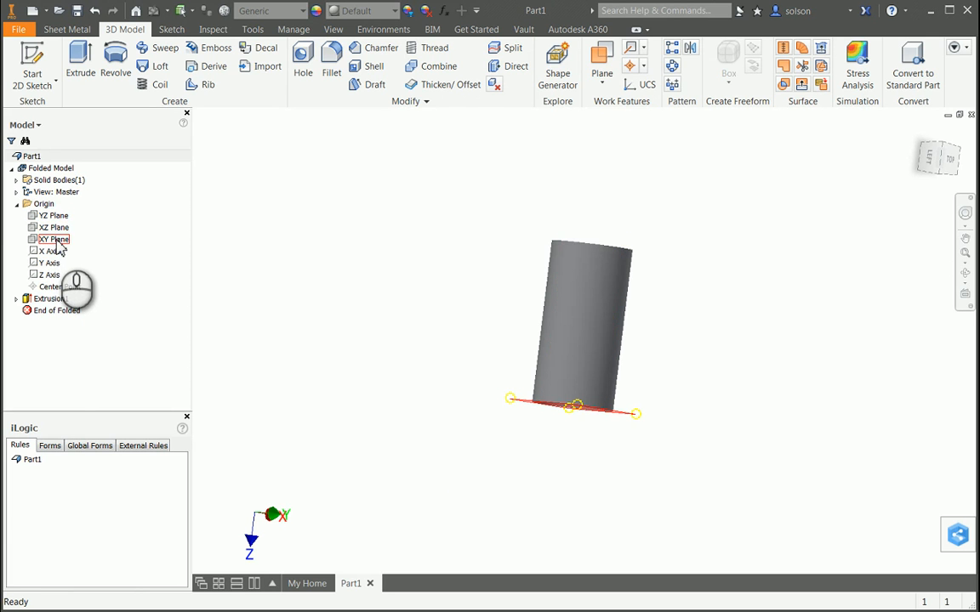
pyautogui.click(54, 228)
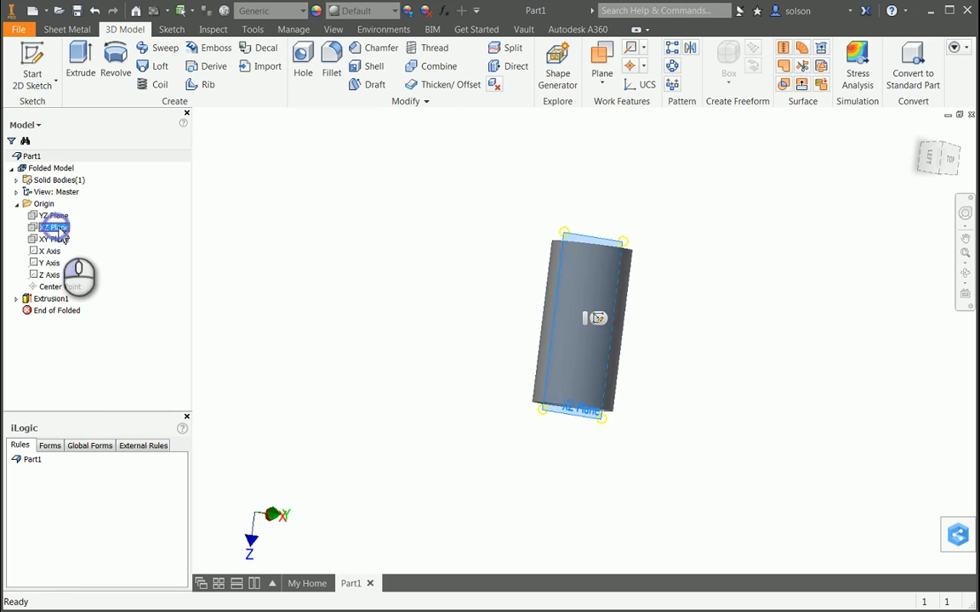
pyautogui.click(601, 318)
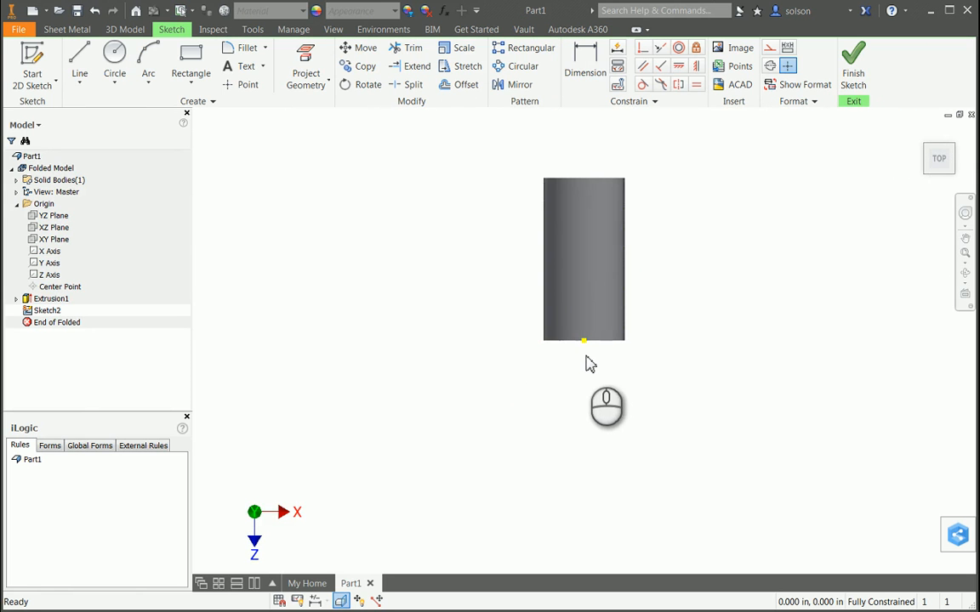
# Project the tube's cut edges into the XZ plane sketch with Project Cut Edges
pyautogui.scroll(6, 534, 343)
pyautogui.moveTo(460, 321); pyautogui.dragTo(448, 355, button='middle')
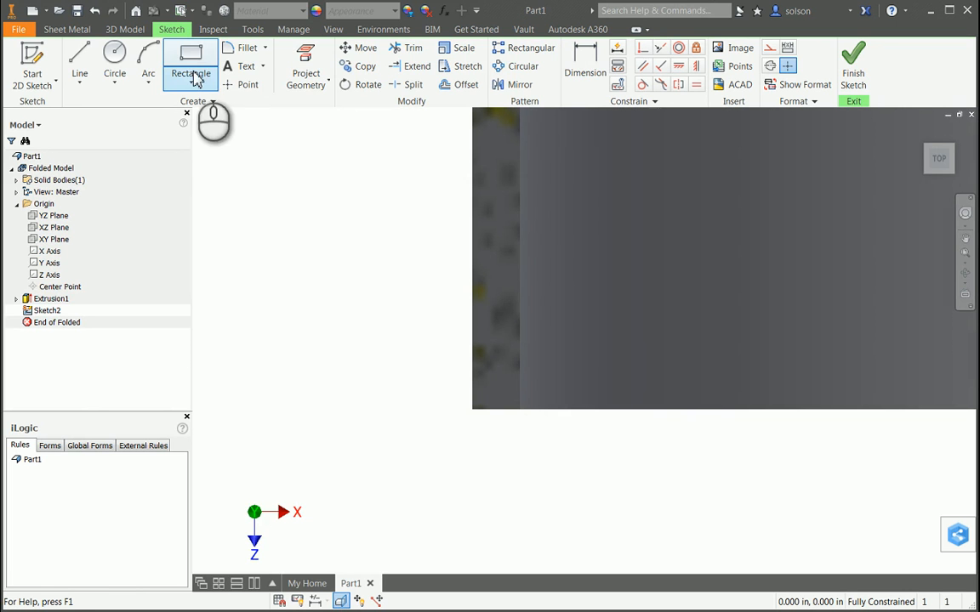
pyautogui.click(307, 72)
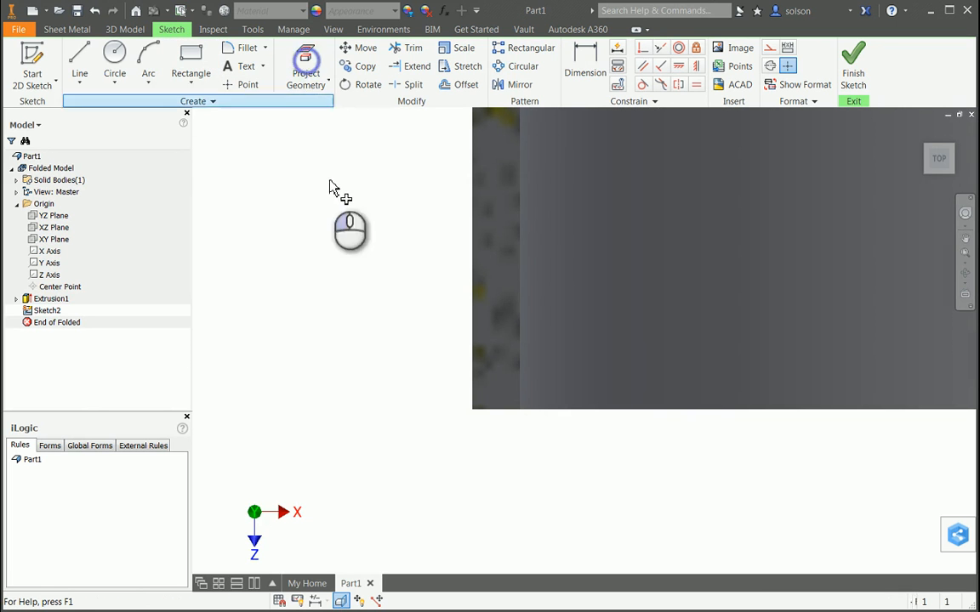
pyautogui.click(326, 82)
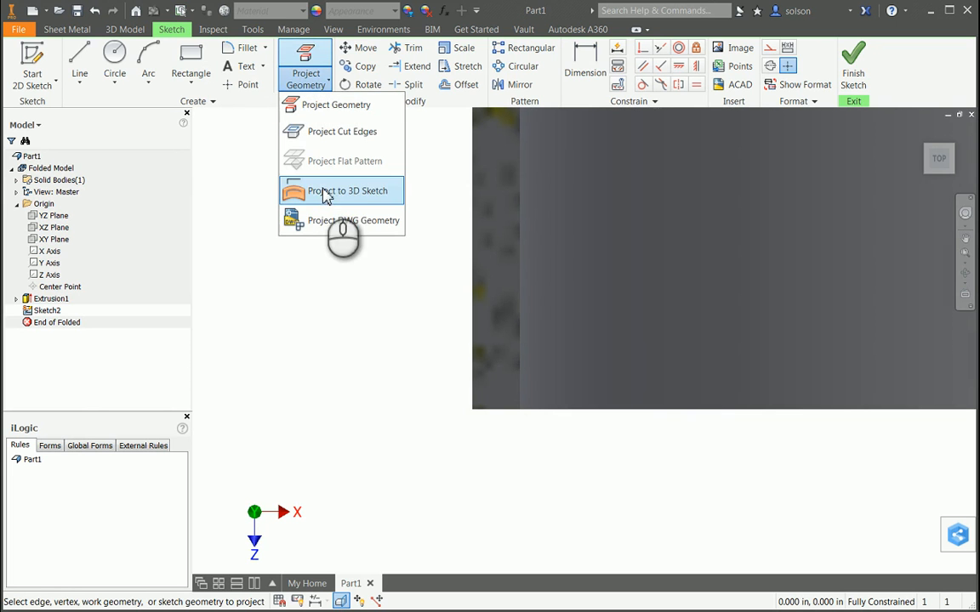
pyautogui.click(326, 135)
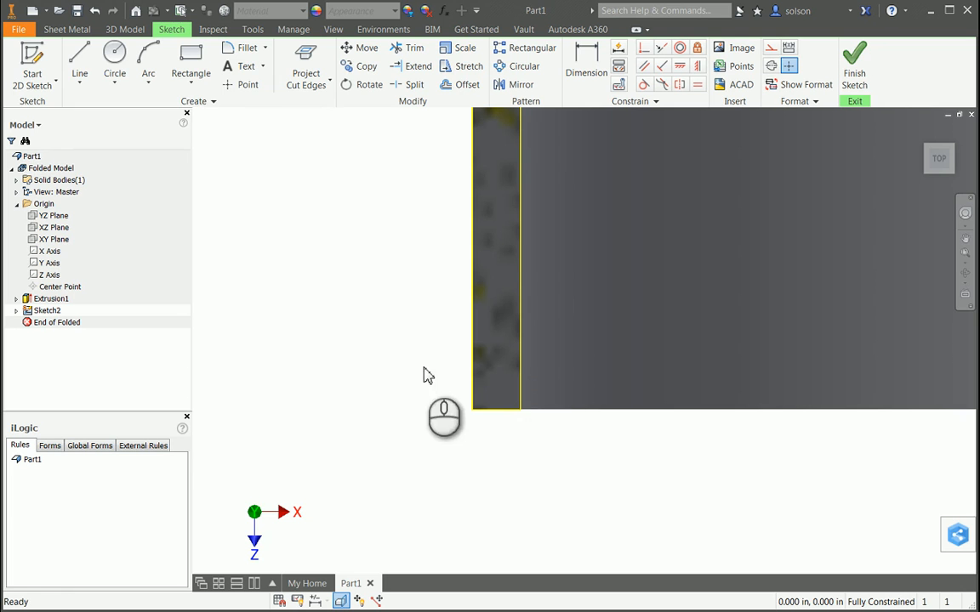
# Draw a rectangle about 0.1 in high below the tube wall's outer corner and make its inner side collinear with the wall's inner edge
pyautogui.click(192, 60)
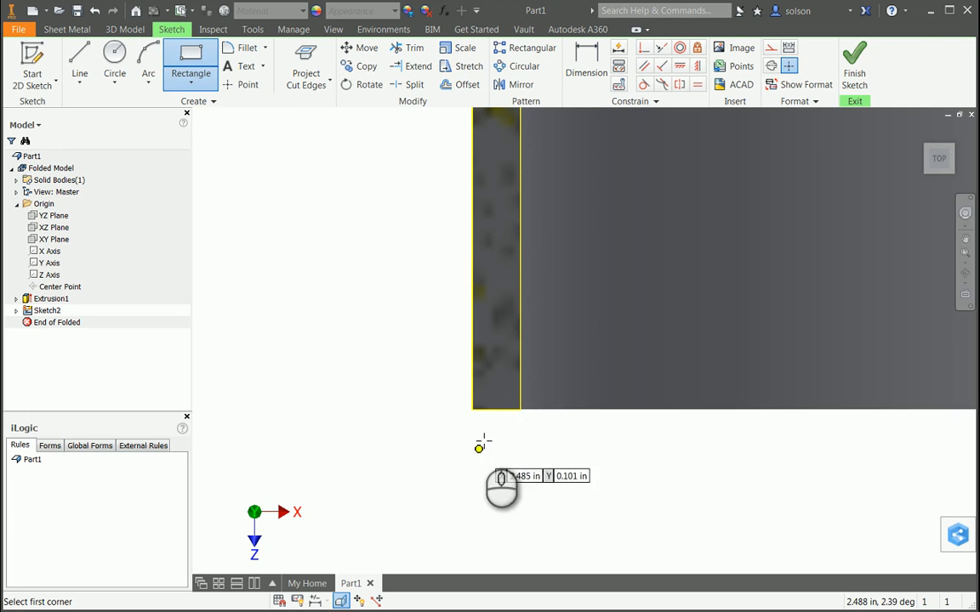
pyautogui.click(473, 410)
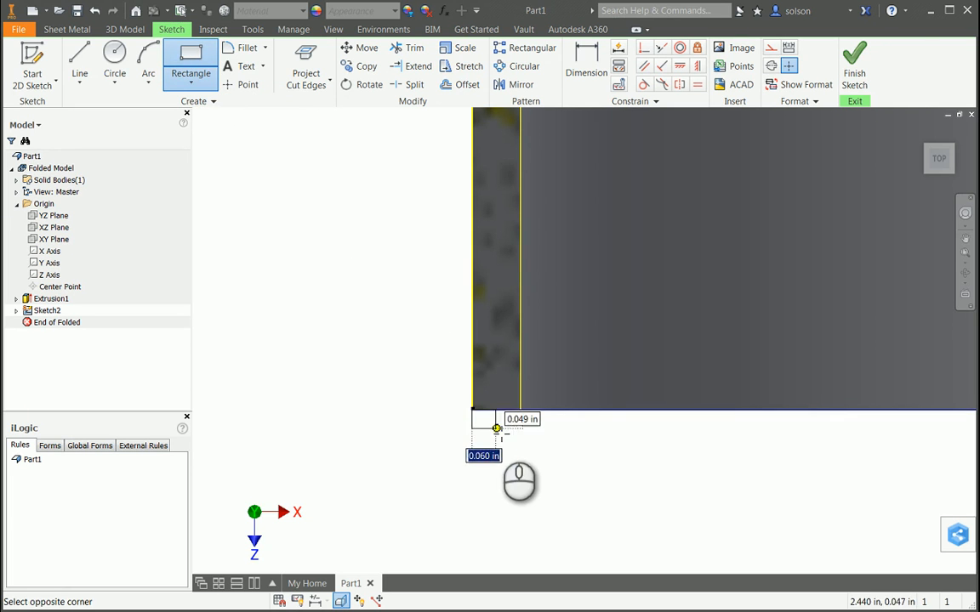
pyautogui.click(527, 448)
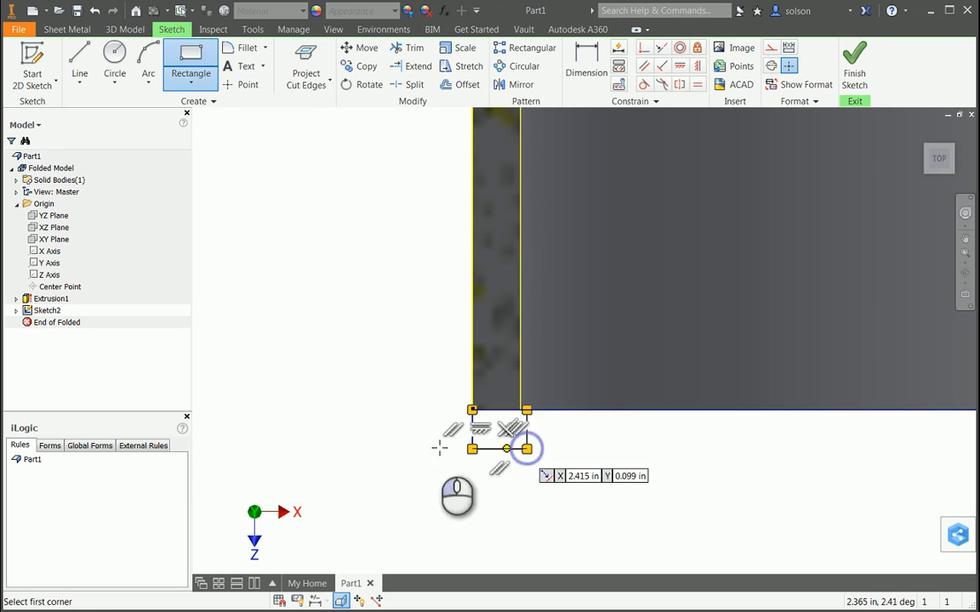
pyautogui.click(662, 48)
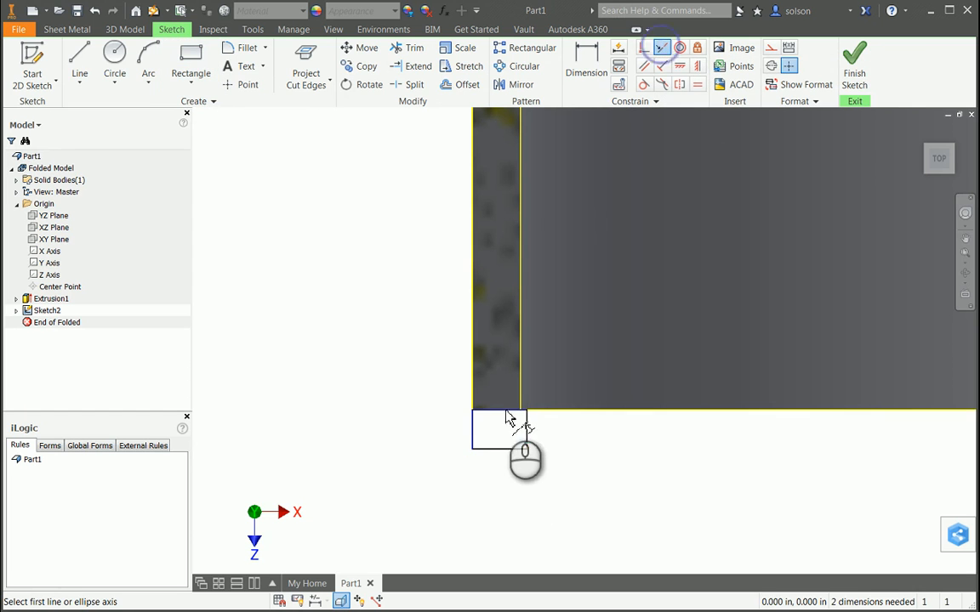
pyautogui.click(520, 393)
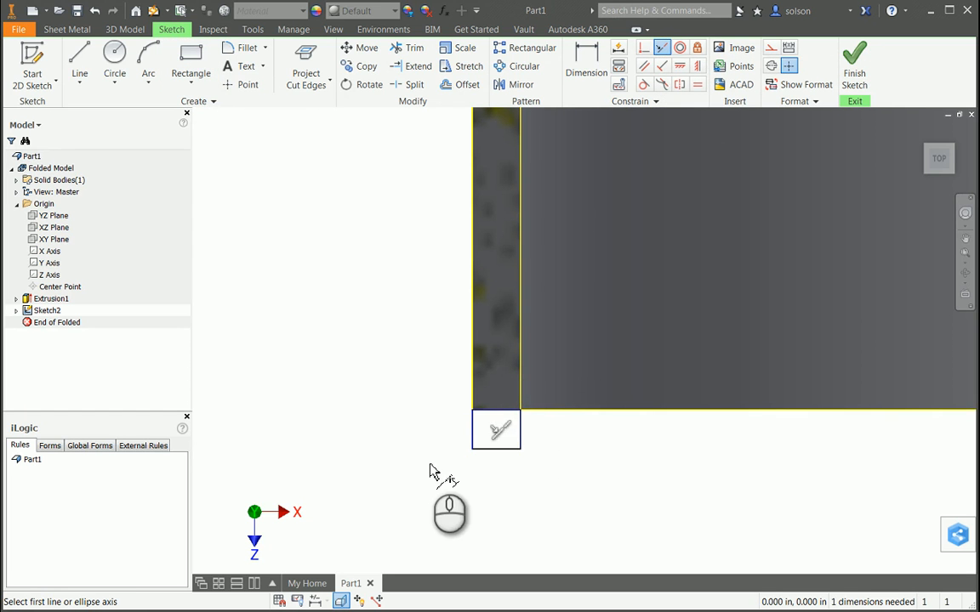
# Dimension the small rectangle's height as .01 in and finish the sketch
pyautogui.press('d')
pyautogui.click(473, 432)
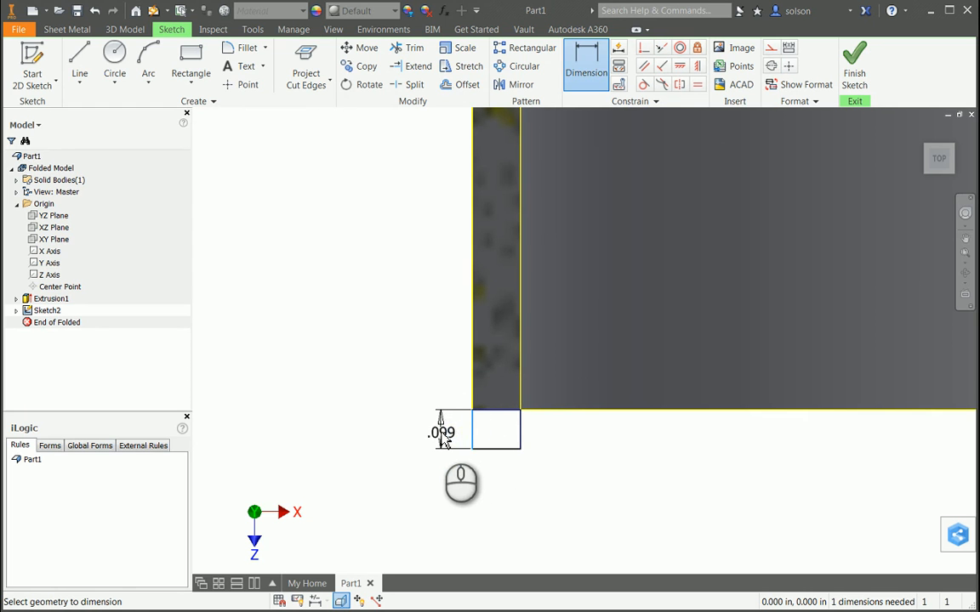
pyautogui.click(443, 433)
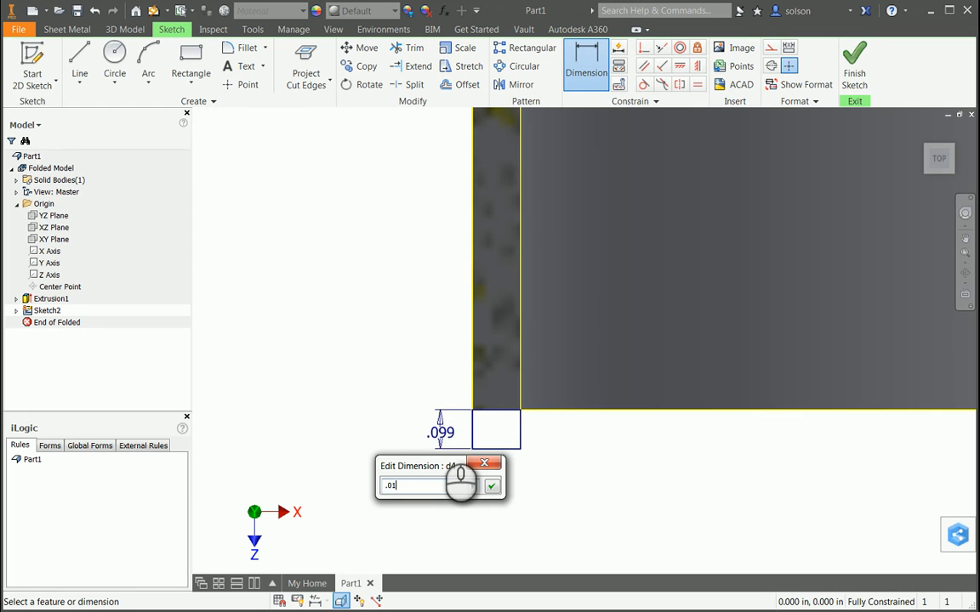
pyautogui.write('.01')
pyautogui.press('Return')
pyautogui.scroll(5, 416, 393)
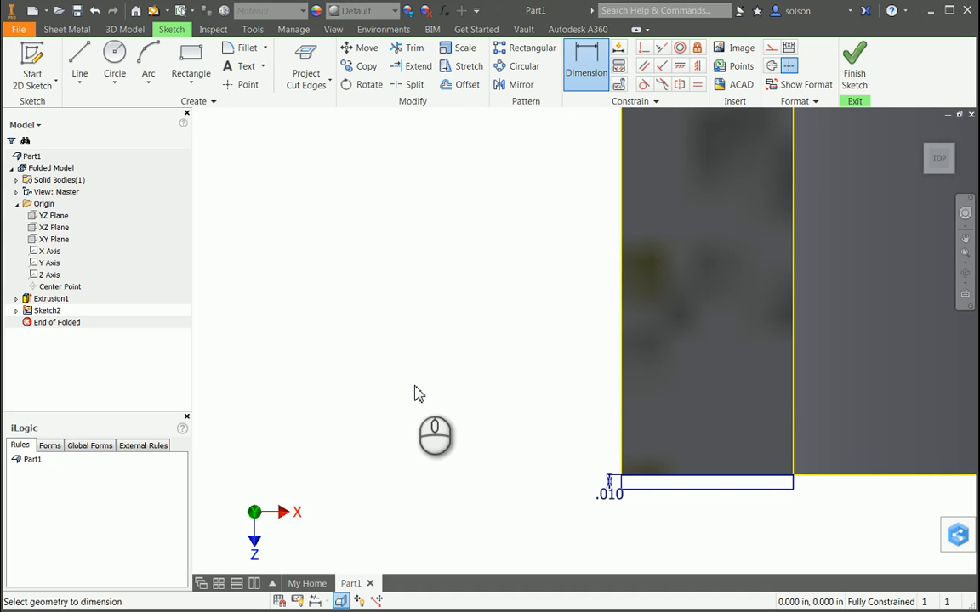
pyautogui.click(853, 79)
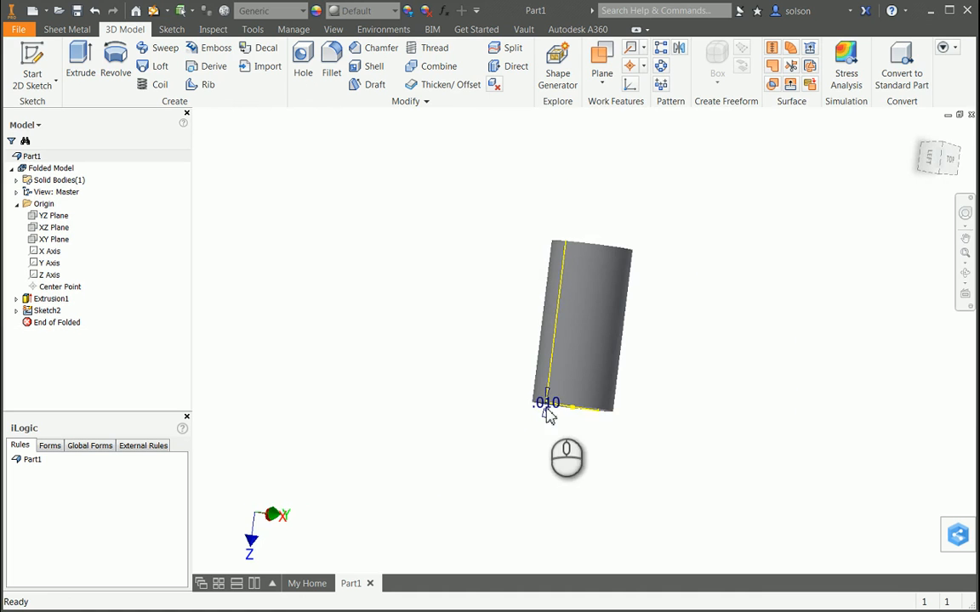
# Start a Coil feature using the thin .010 in rectangle at the tube wall's lower end as the profile
pyautogui.scroll(5, 548, 414)
pyautogui.scroll(-2, 497, 360)
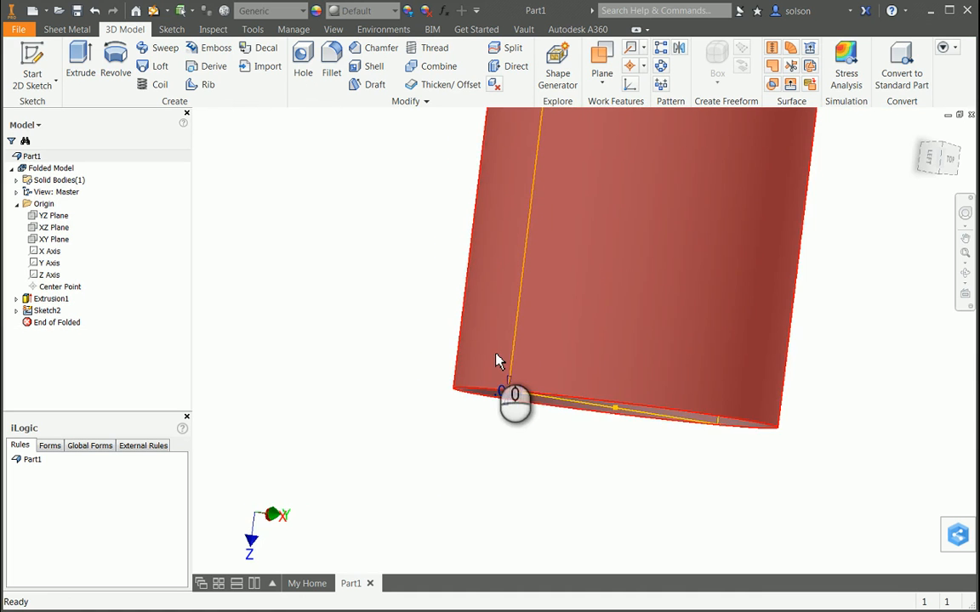
pyautogui.keyDown('shift'); pyautogui.moveTo(594, 341); pyautogui.dragTo(553, 339, button='middle'); pyautogui.keyUp('shift')
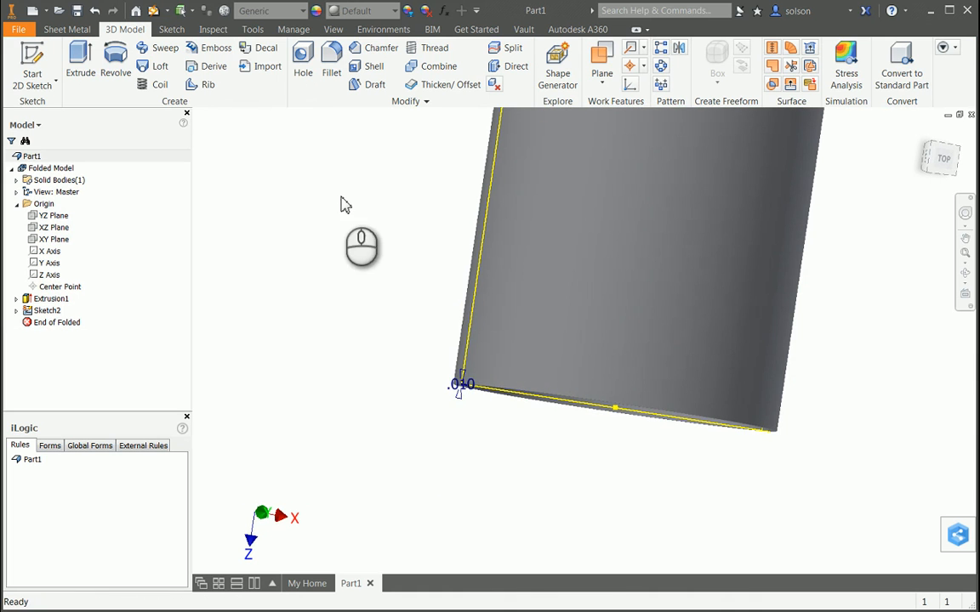
pyautogui.click(157, 85)
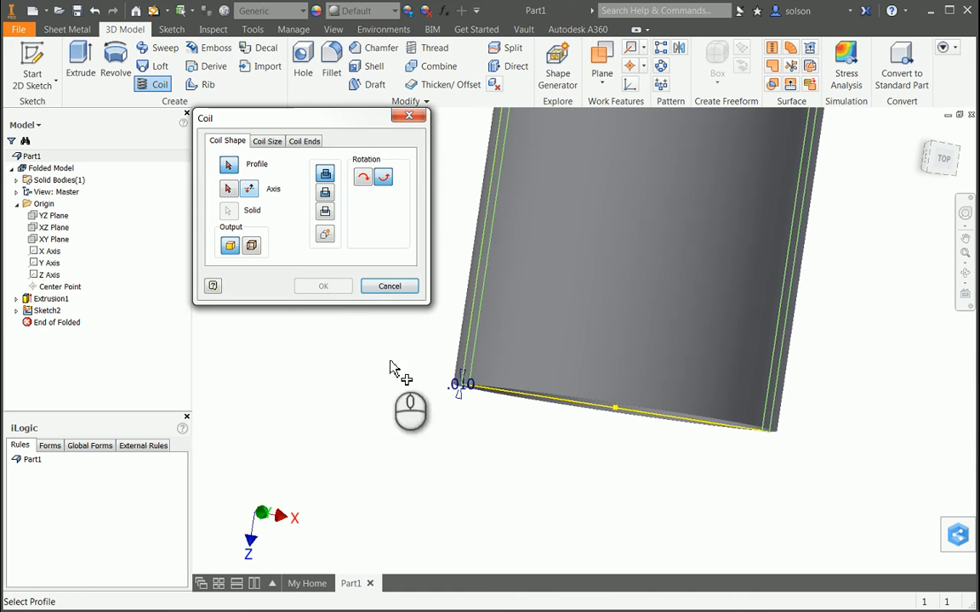
pyautogui.scroll(4, 459, 387)
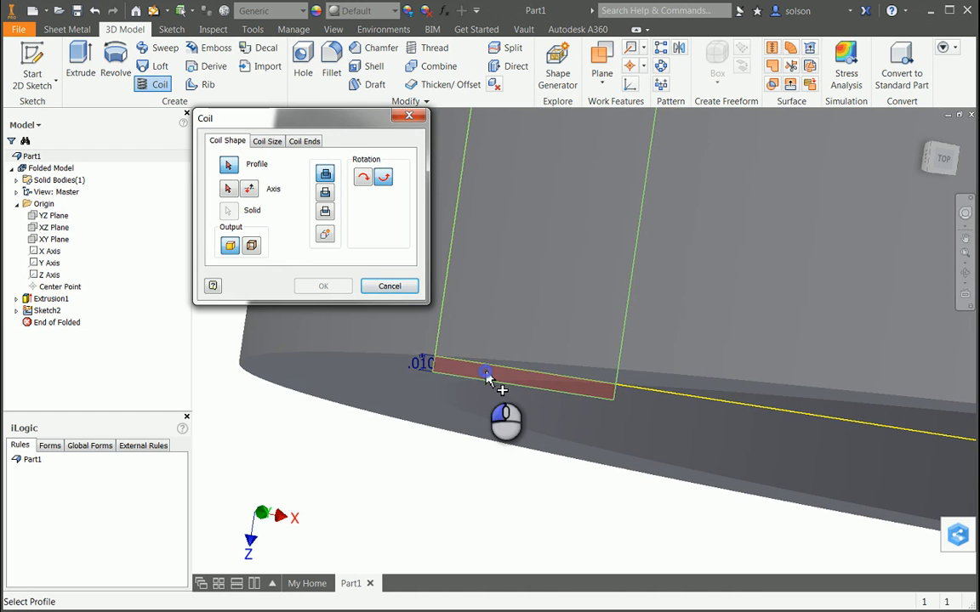
pyautogui.click(487, 379)
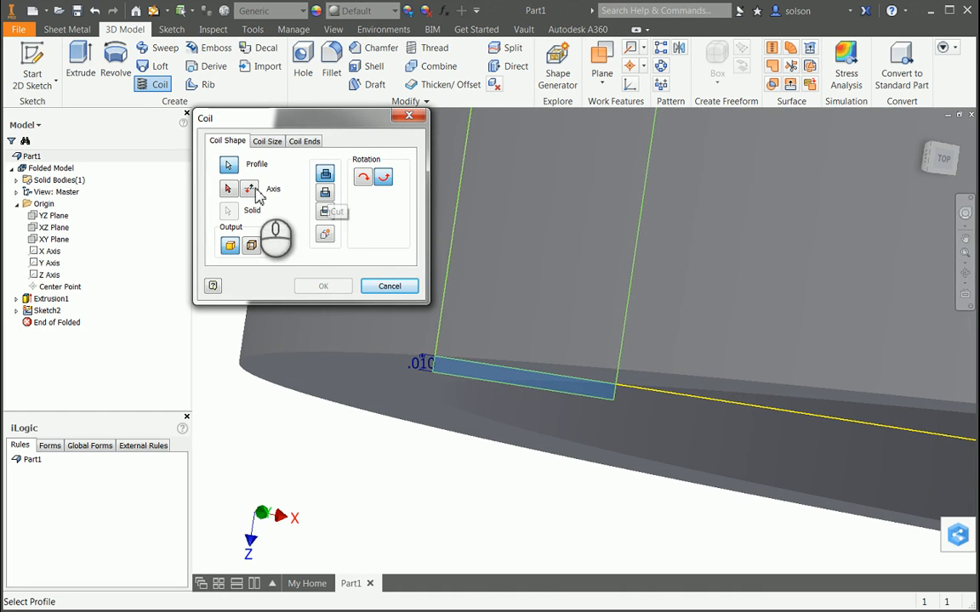
pyautogui.click(229, 189)
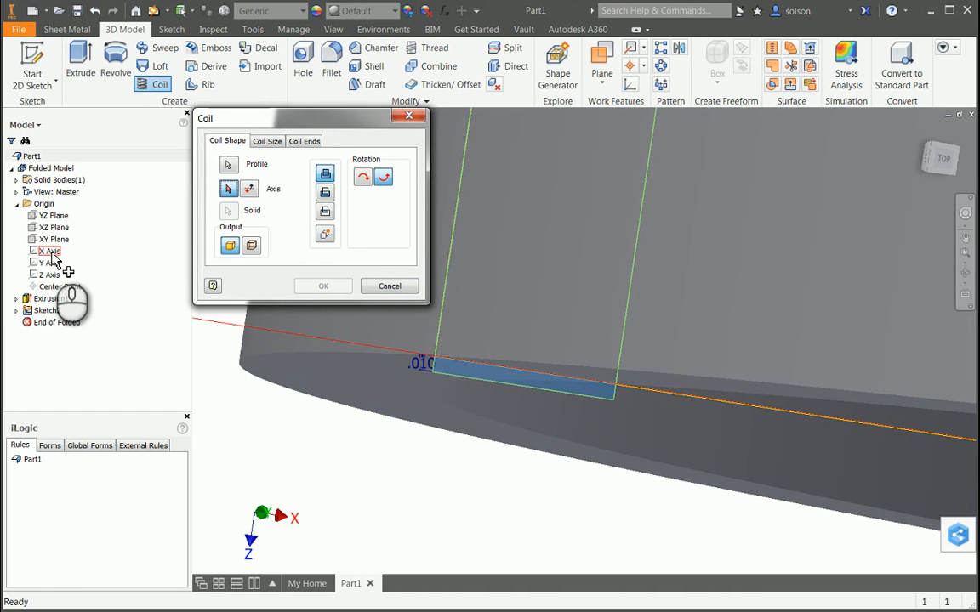
pyautogui.click(51, 264)
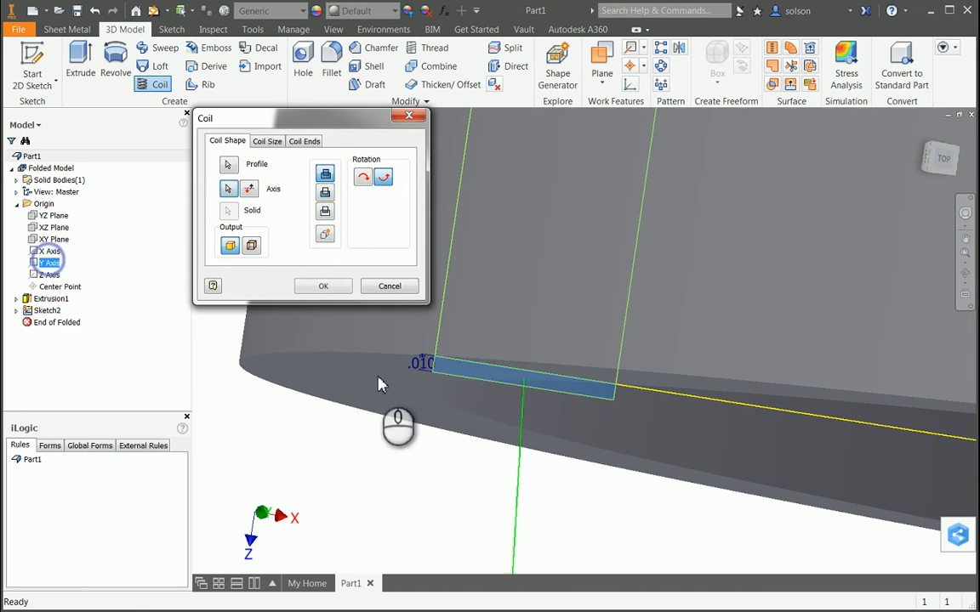
pyautogui.scroll(5, 467, 389)
pyautogui.scroll(-4, 510, 408)
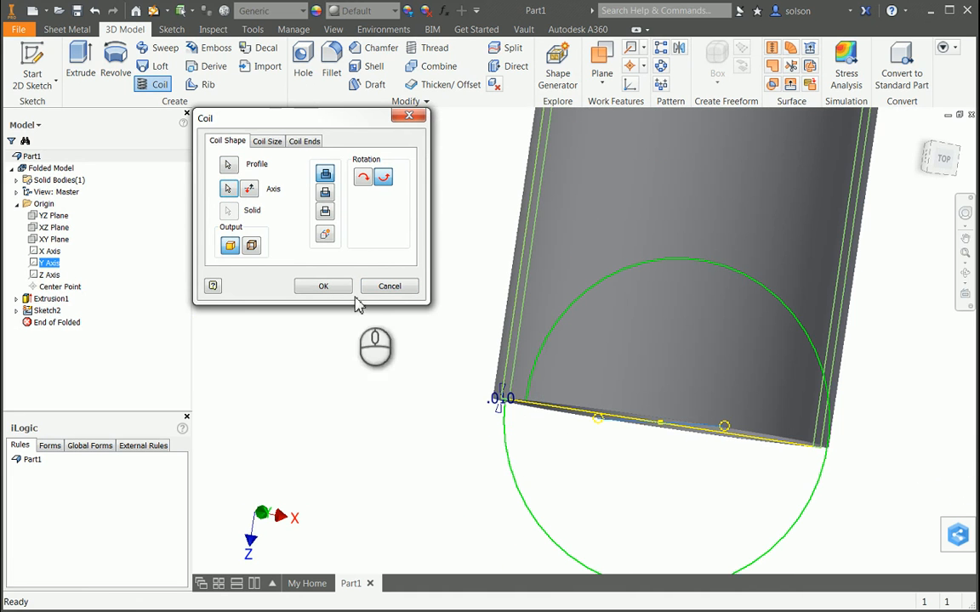
# Use the origin Z axis as the coil's axis and set the operation to Cut
pyautogui.click(228, 189)
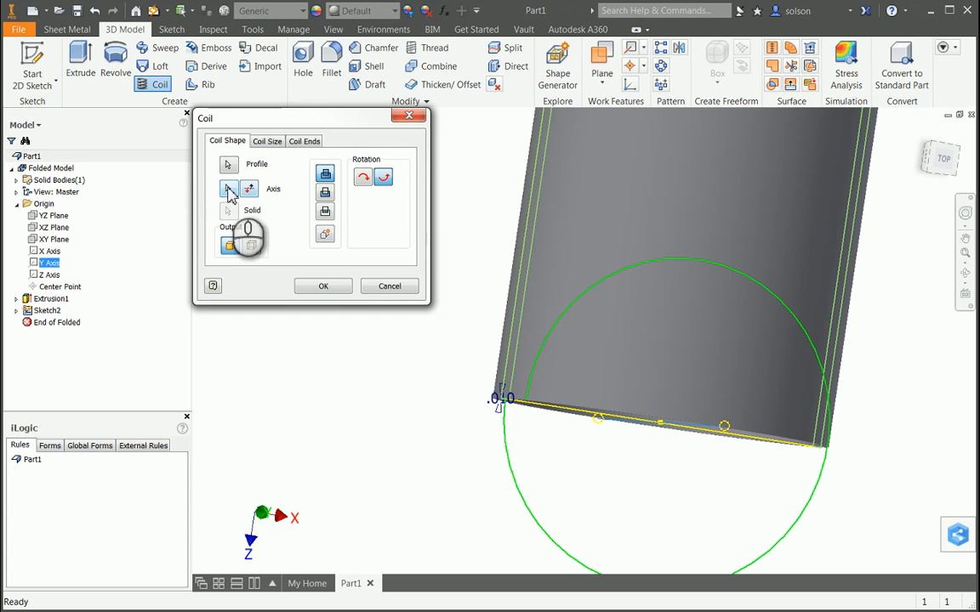
pyautogui.click(42, 279)
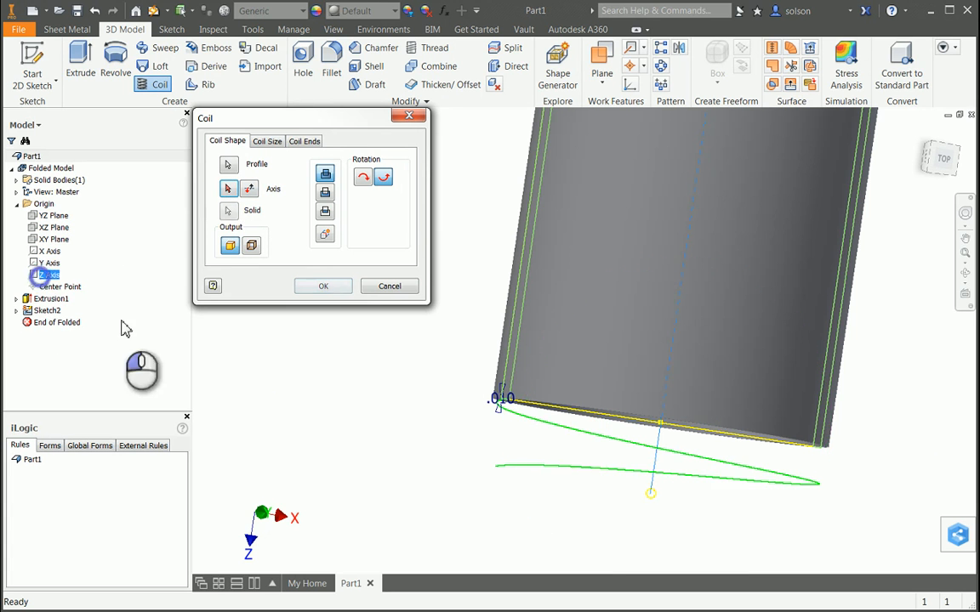
pyautogui.scroll(-3, 498, 444)
pyautogui.moveTo(499, 444); pyautogui.dragTo(544, 457, button='middle')
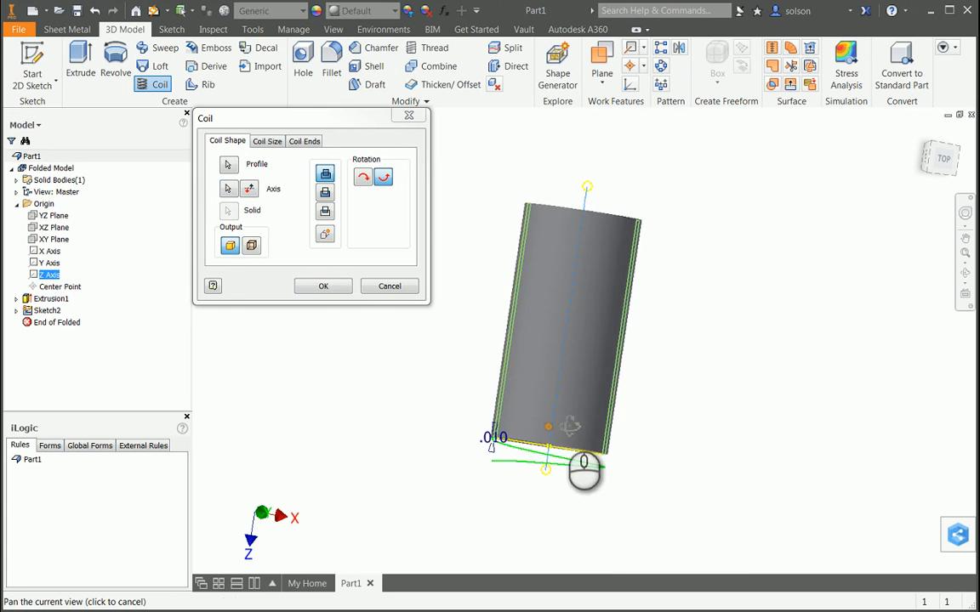
pyautogui.keyDown('shift'); pyautogui.moveTo(563, 420); pyautogui.dragTo(553, 432, button='middle'); pyautogui.keyUp('shift')
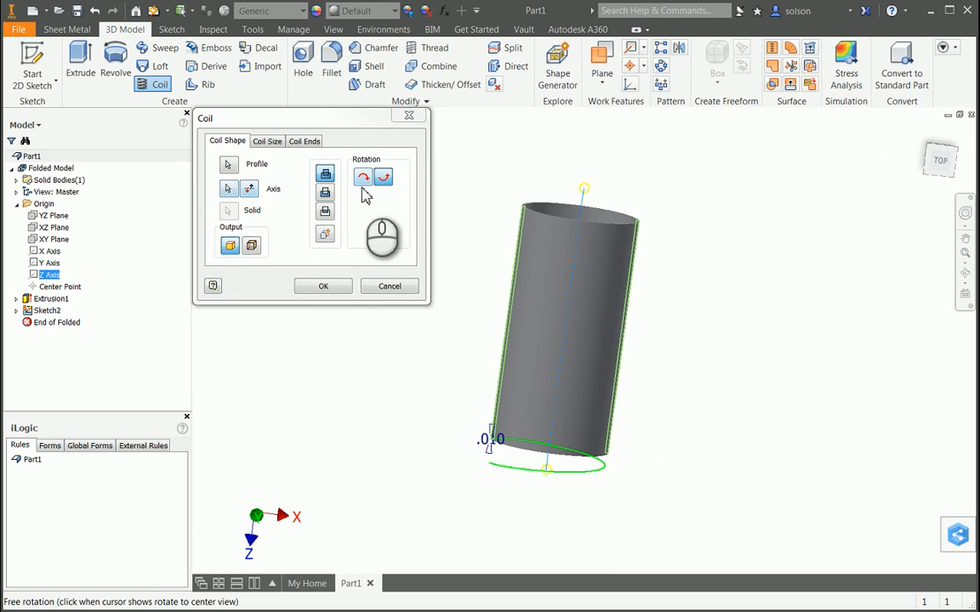
pyautogui.click(326, 193)
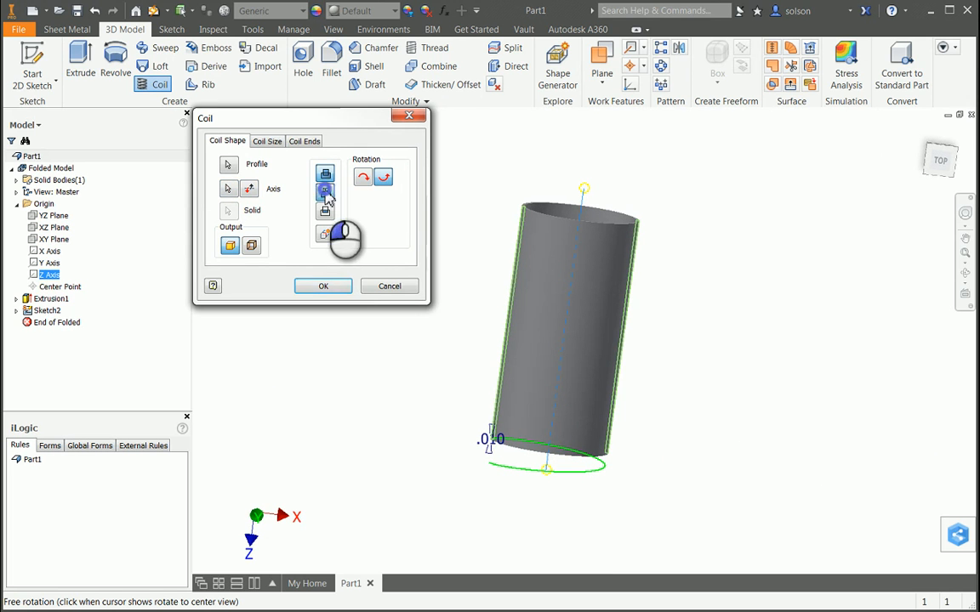
# Define the coil by Revolution and Height with a 10 in height, and reverse its axis direction to run along the tube
pyautogui.click(268, 145)
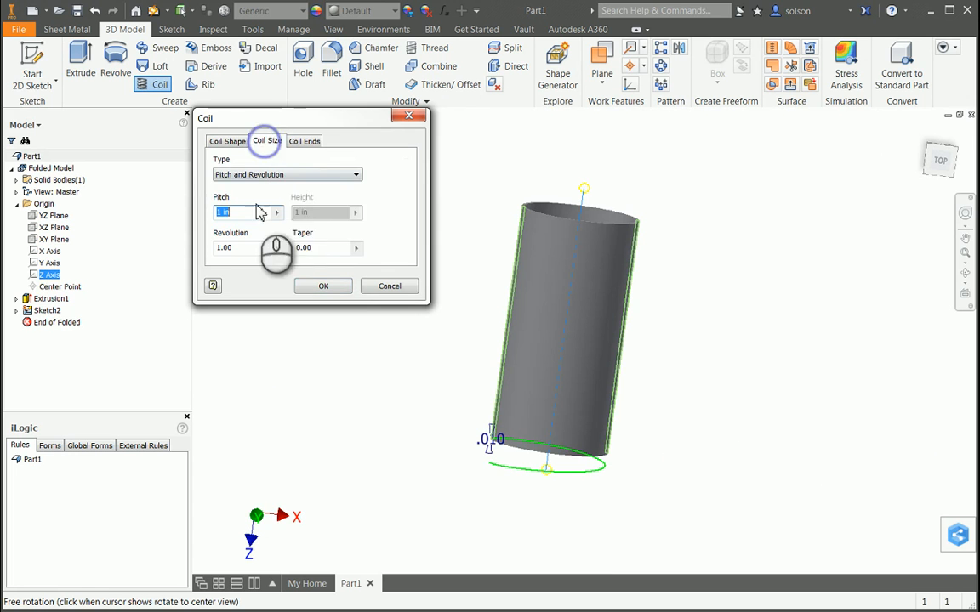
pyautogui.click(293, 175)
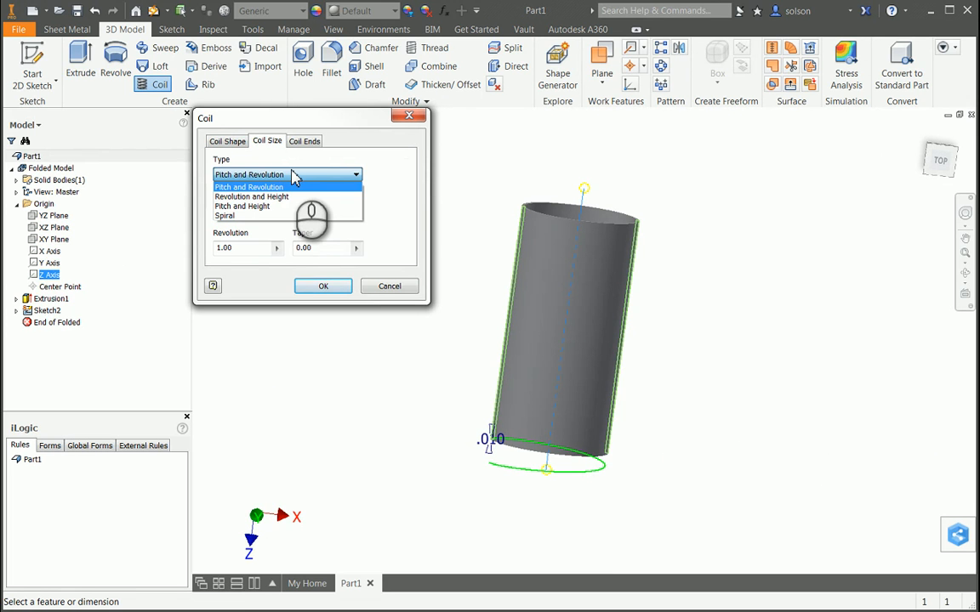
pyautogui.click(284, 196)
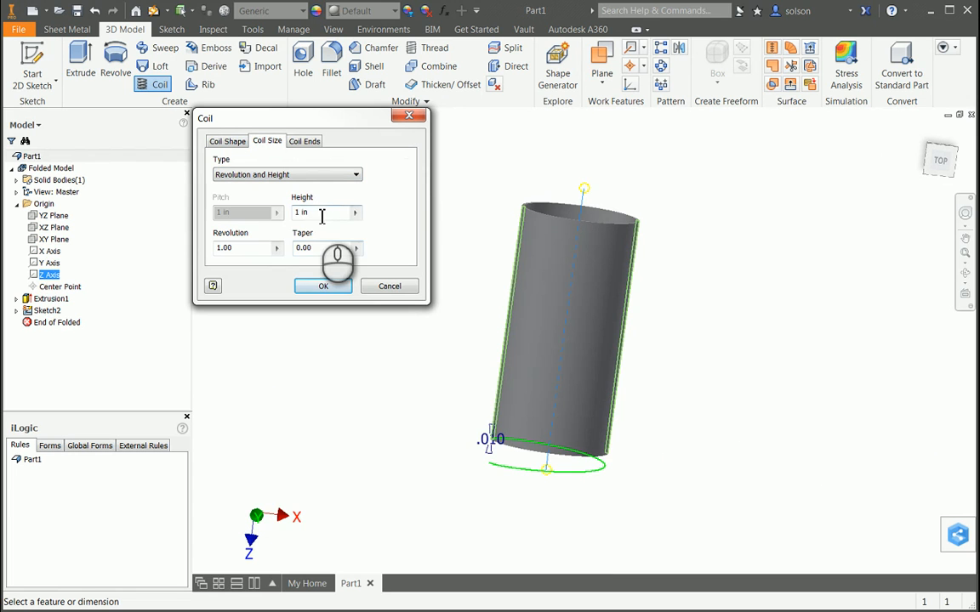
pyautogui.moveTo(322, 218); pyautogui.dragTo(298, 220)
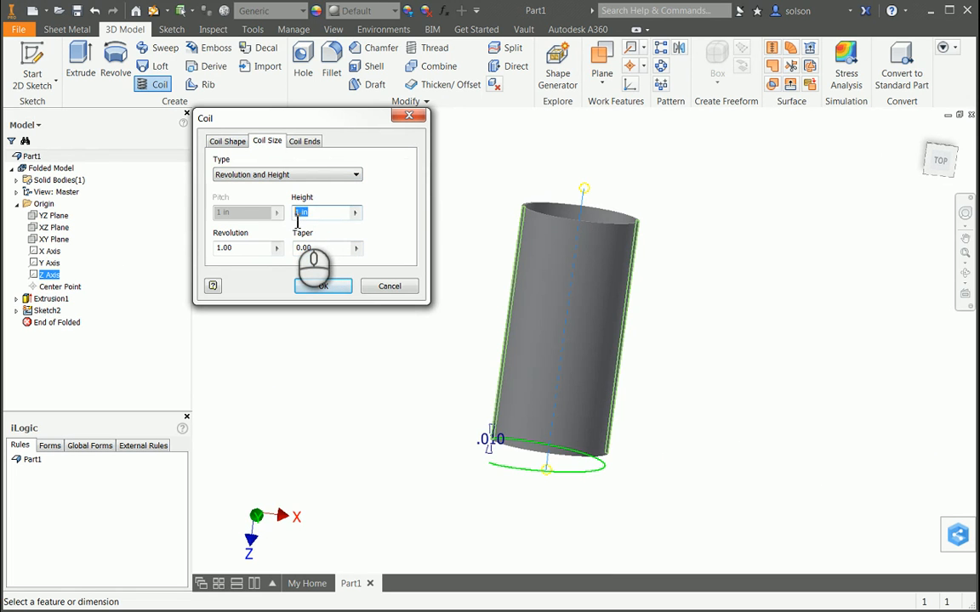
pyautogui.click(227, 141)
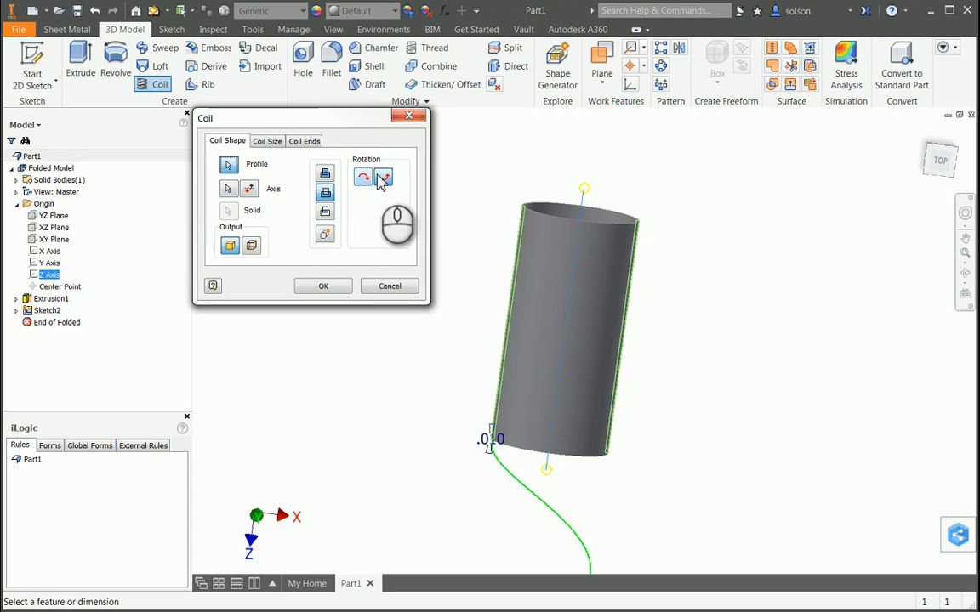
pyautogui.click(249, 188)
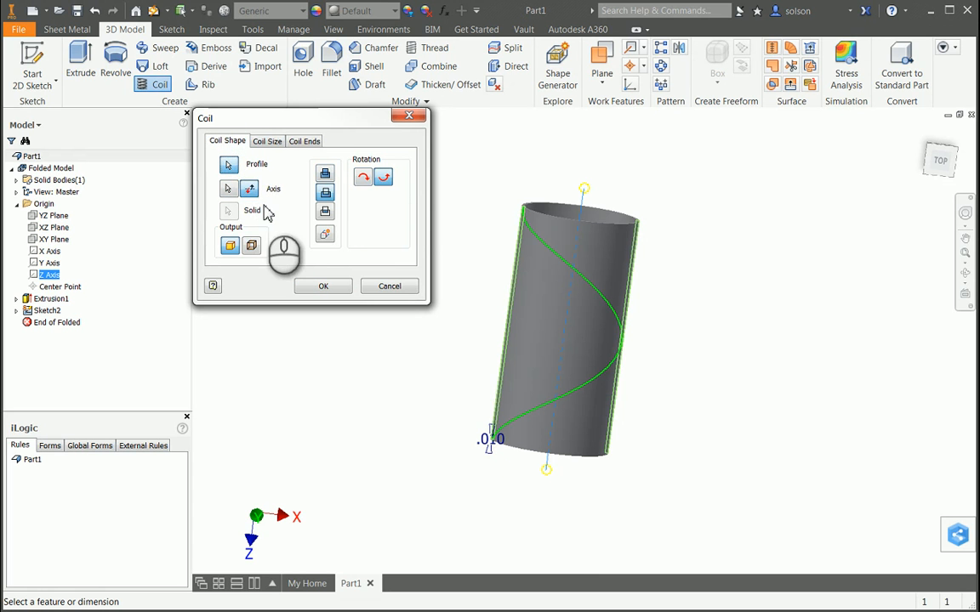
# Set the coil to 5 revolutions and create the cut
pyautogui.click(267, 142)
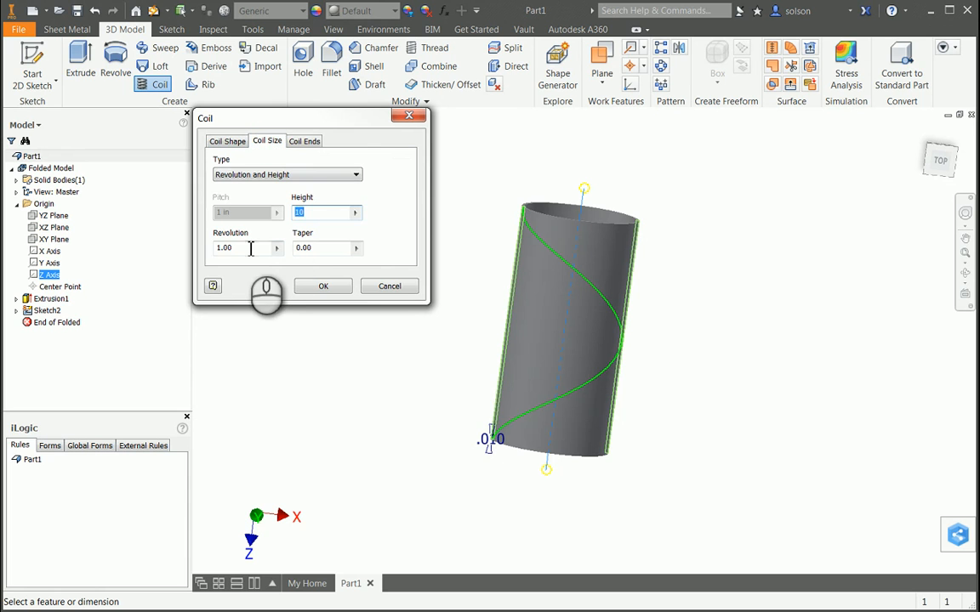
pyautogui.moveTo(247, 250); pyautogui.dragTo(216, 252)
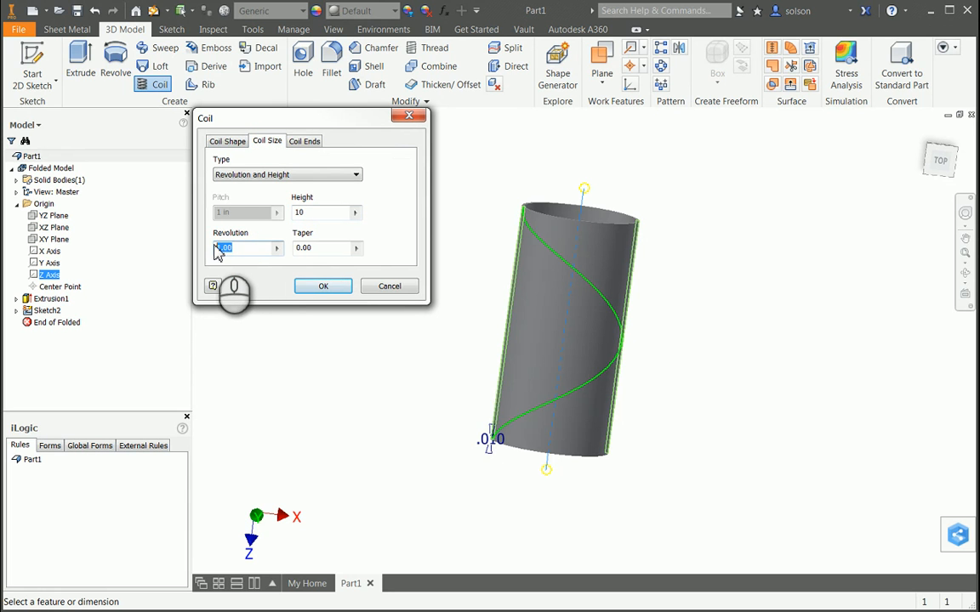
pyautogui.write('5')
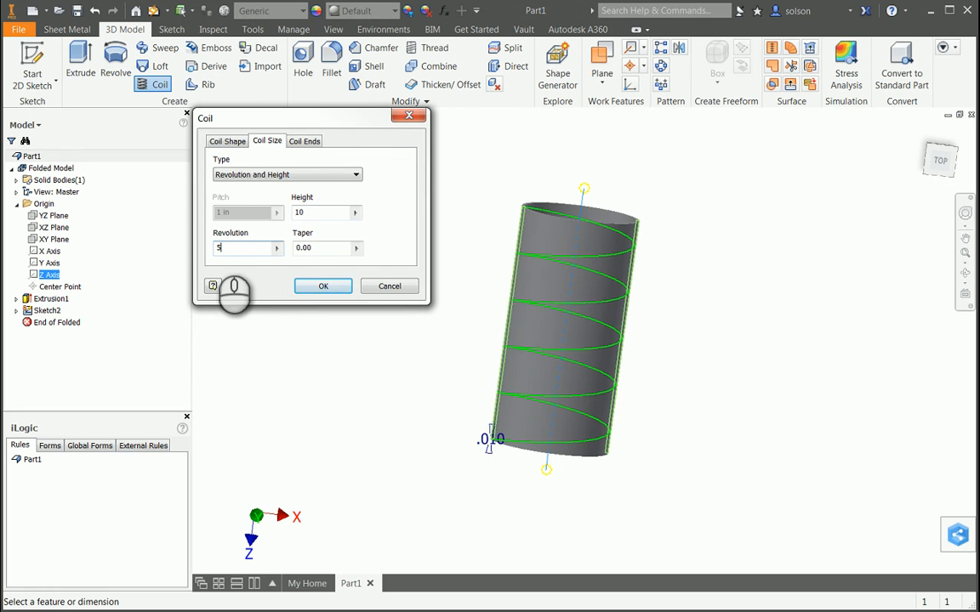
pyautogui.click(334, 289)
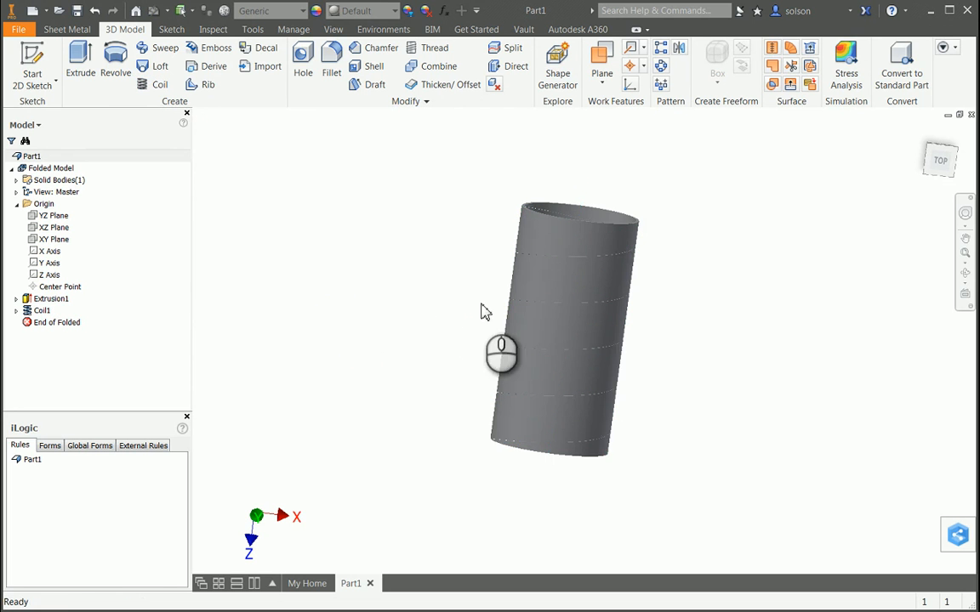
# Examine the coil cut around the tube's upper rim, especially where the groove ends near the edge
pyautogui.scroll(5, 489, 296)
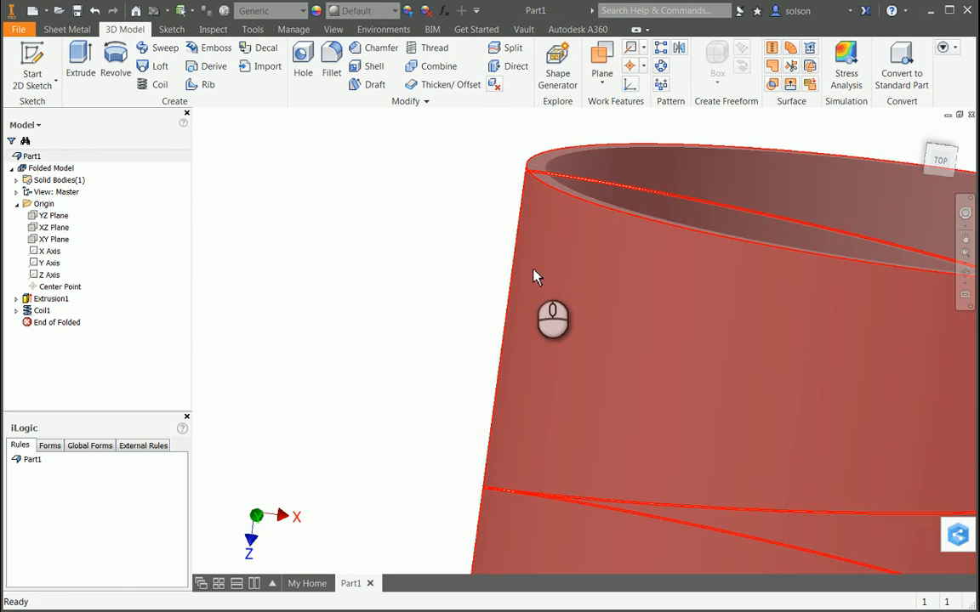
pyautogui.keyDown('shift'); pyautogui.moveTo(551, 284); pyautogui.dragTo(291, 298, button='middle'); pyautogui.keyUp('shift')
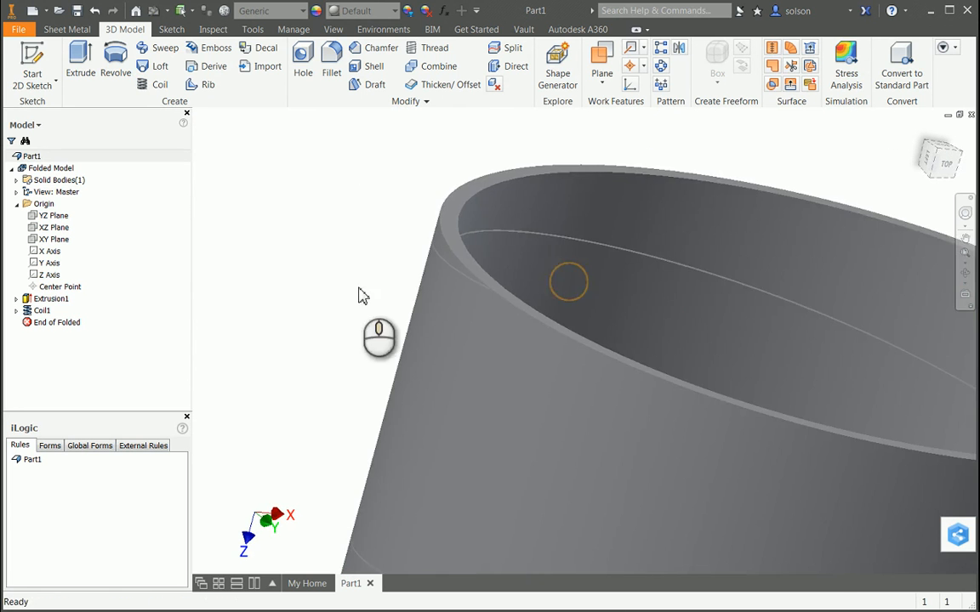
pyautogui.moveTo(358, 288); pyautogui.dragTo(309, 303, button='middle')
pyautogui.scroll(3, 393, 334)
pyautogui.keyDown('shift'); pyautogui.moveTo(394, 331); pyautogui.dragTo(451, 320, button='middle'); pyautogui.keyUp('shift')
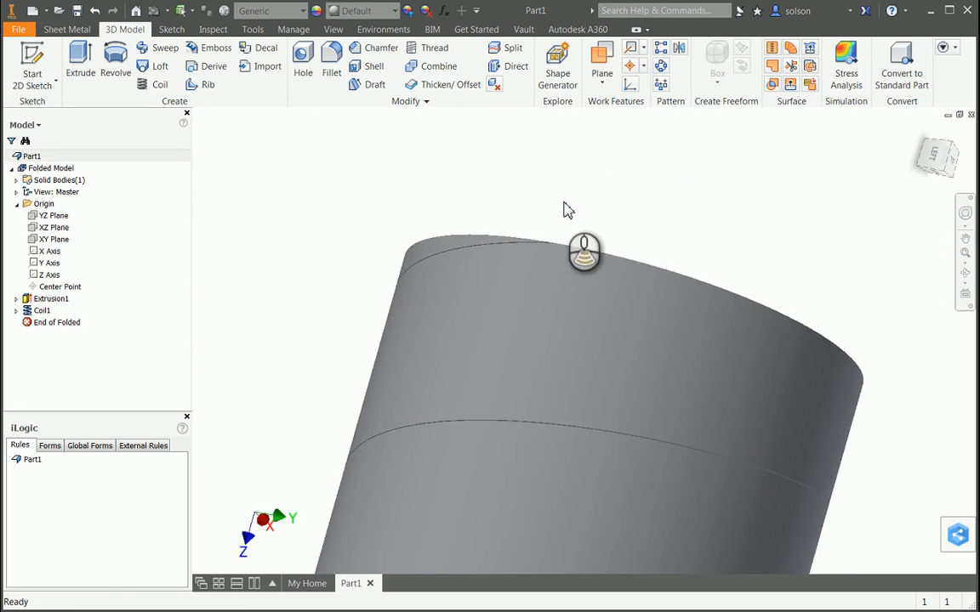
pyautogui.scroll(-5, 564, 203)
pyautogui.scroll(-4, 541, 327)
pyautogui.moveTo(541, 328); pyautogui.dragTo(551, 345, button='middle')
pyautogui.scroll(5, 545, 328)
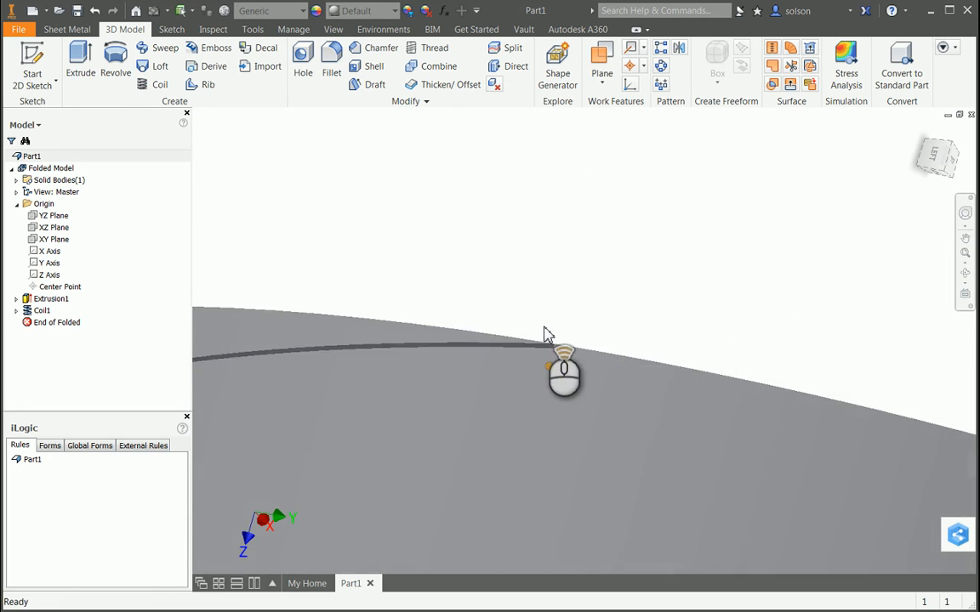
pyautogui.keyDown('shift'); pyautogui.moveTo(559, 289); pyautogui.dragTo(575, 311, button='middle'); pyautogui.keyUp('shift')
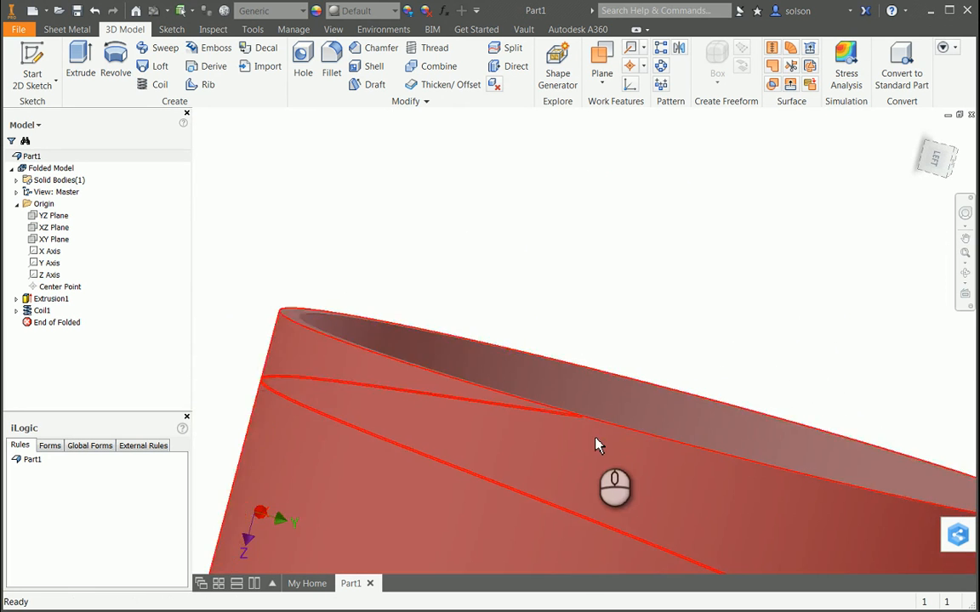
pyautogui.scroll(-5, 575, 412)
pyautogui.scroll(-4, 574, 411)
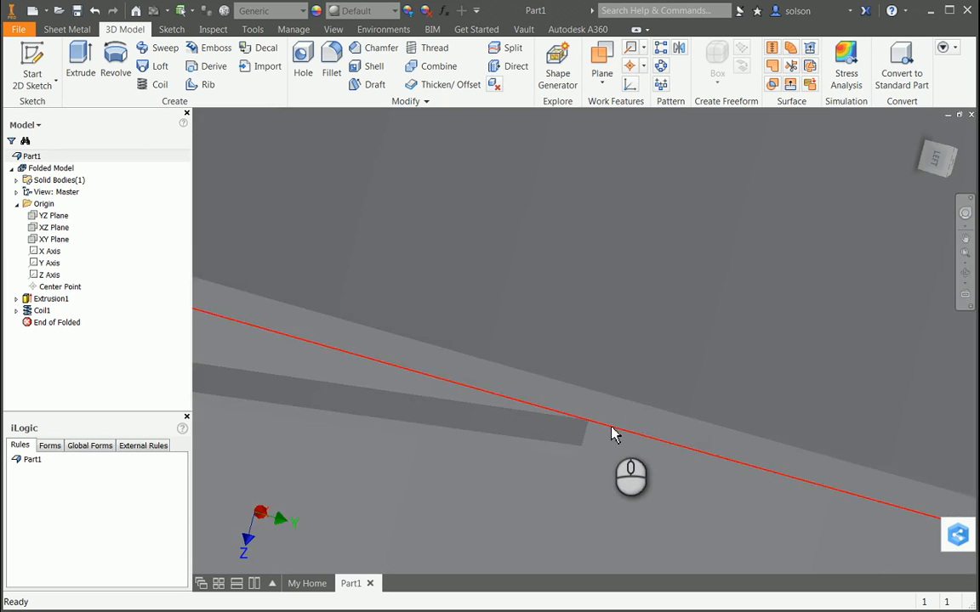
pyautogui.scroll(2, 615, 425)
pyautogui.scroll(5, 618, 431)
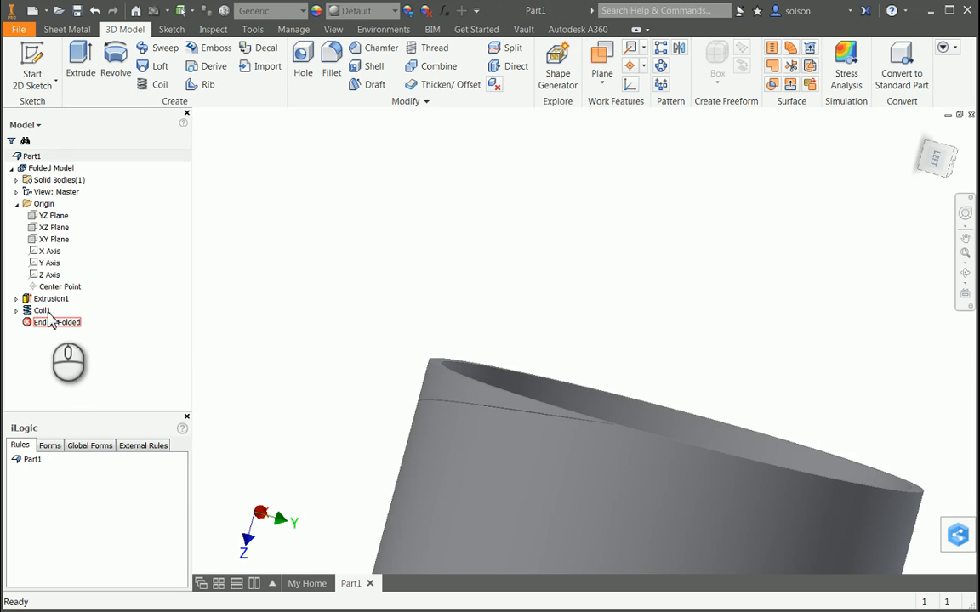
# Edit the coil feature and set its height to 10.25 in, checking the groove's end at the tube's upper rim
pyautogui.rightClick(41, 311)
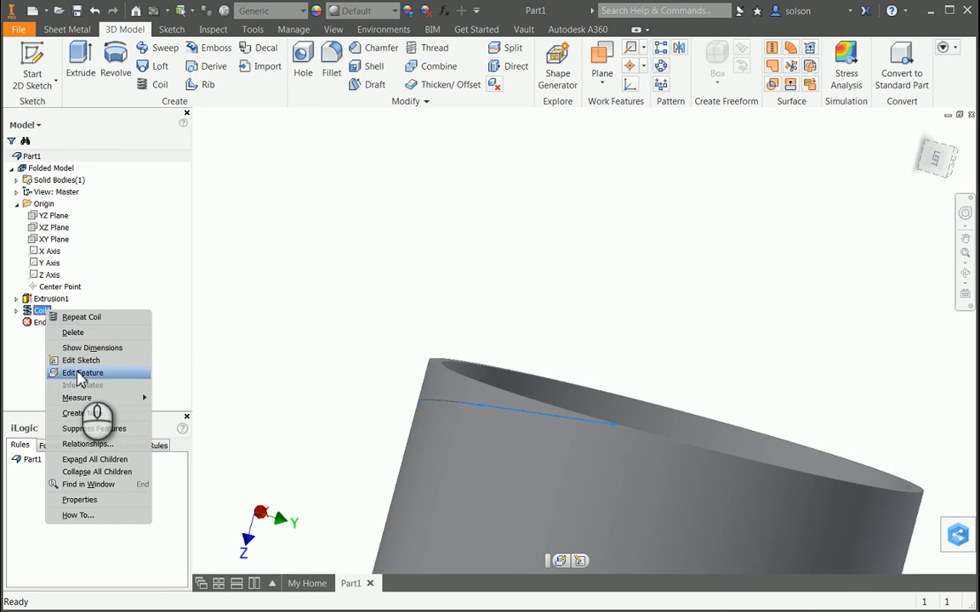
pyautogui.click(82, 374)
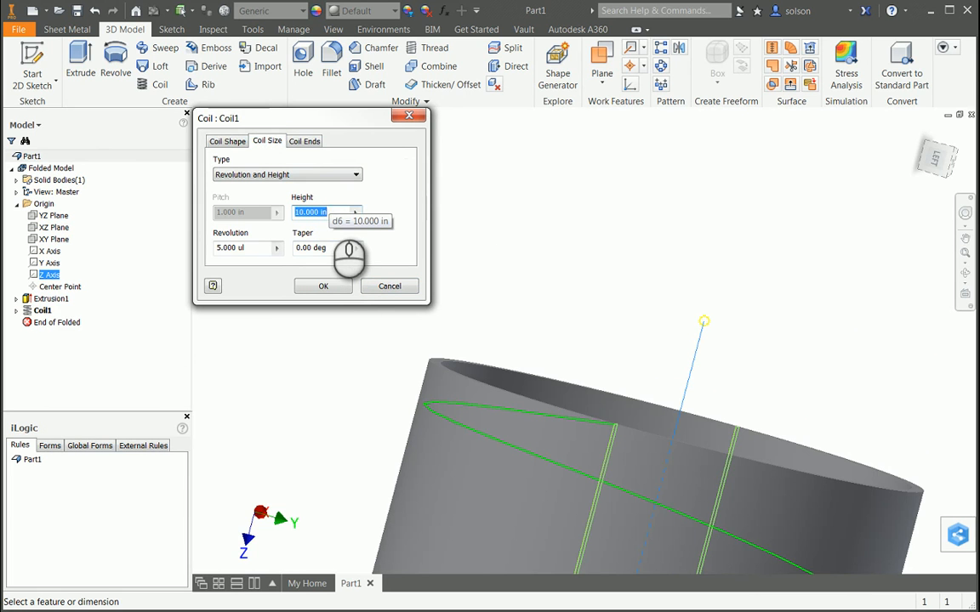
pyautogui.write('25')
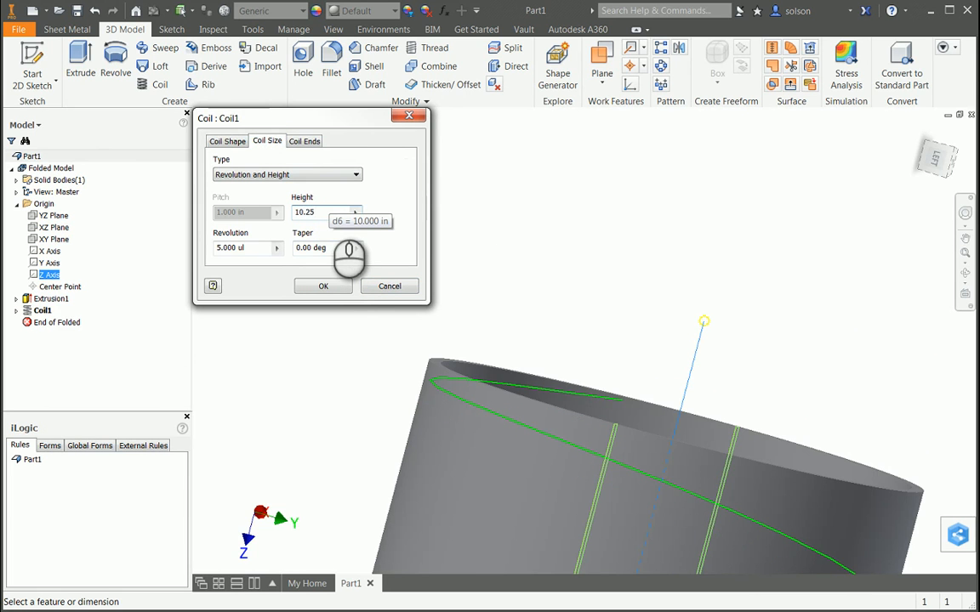
pyautogui.click(323, 285)
pyautogui.scroll(10, 502, 388)
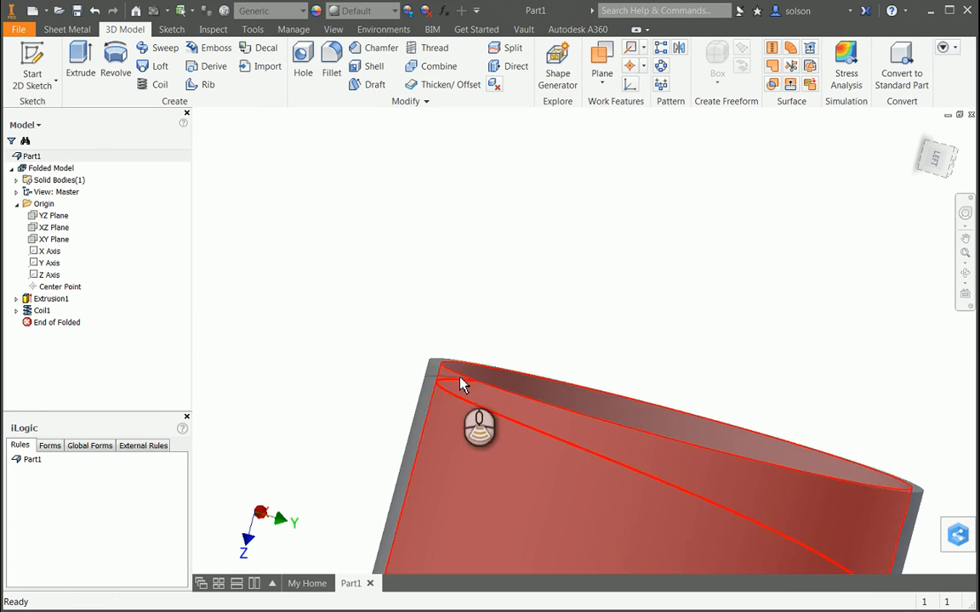
pyautogui.scroll(-5, 641, 421)
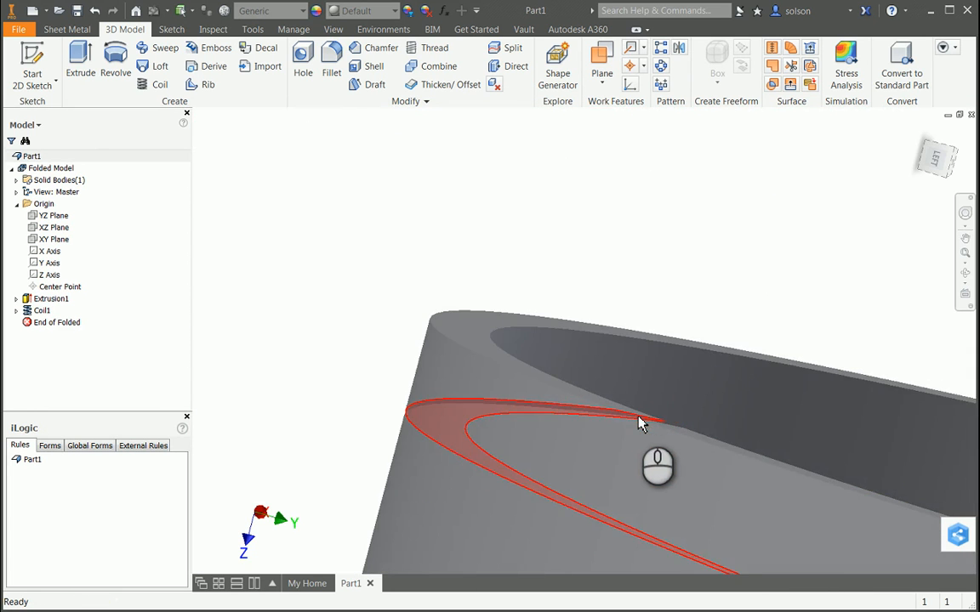
# Create the sheet metal flat pattern of the coil-cut tube and return to the folded part
pyautogui.scroll(10, 362, 267)
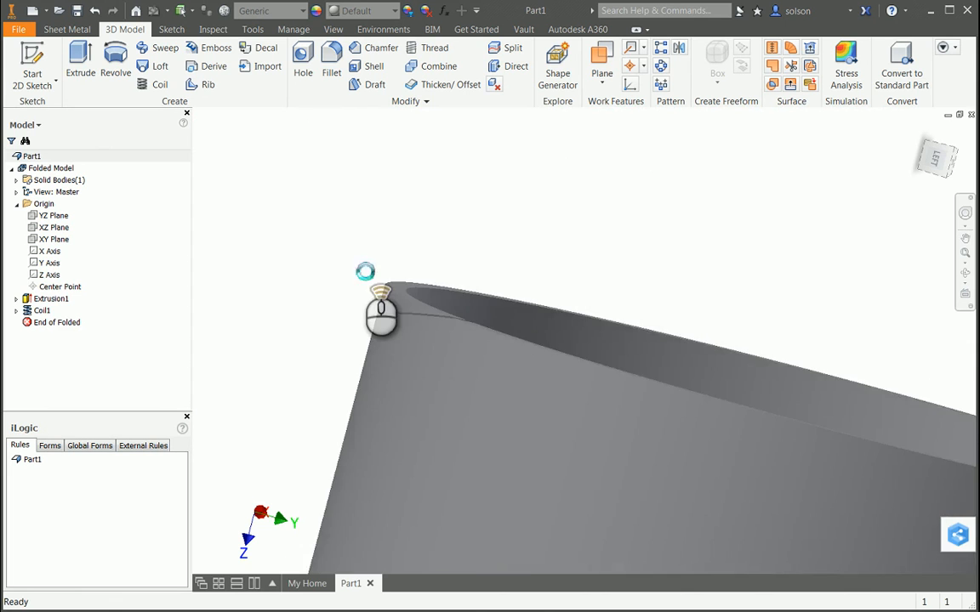
pyautogui.scroll(-4, 357, 268)
pyautogui.moveTo(353, 268); pyautogui.dragTo(353, 268, button='middle')
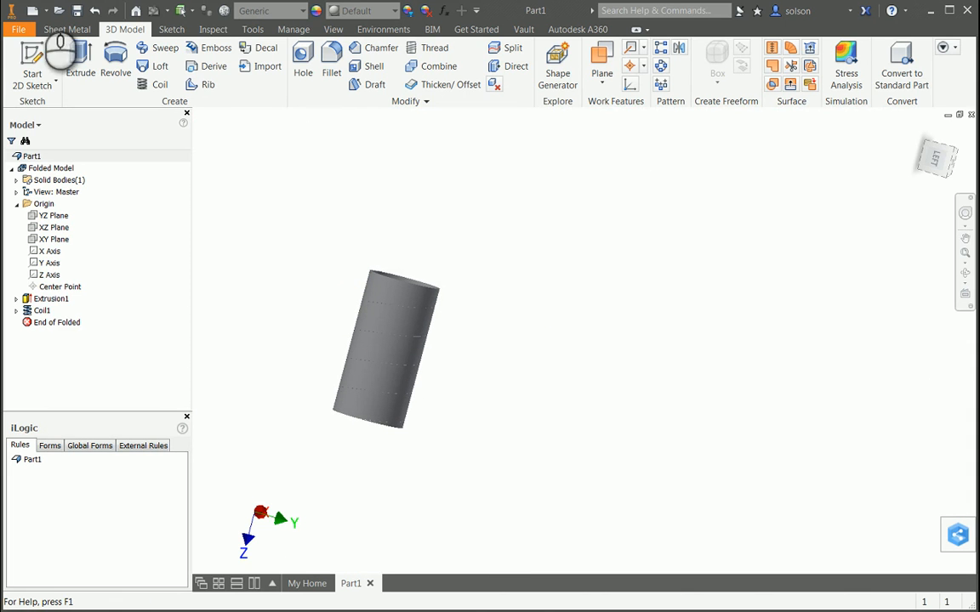
pyautogui.click(66, 29)
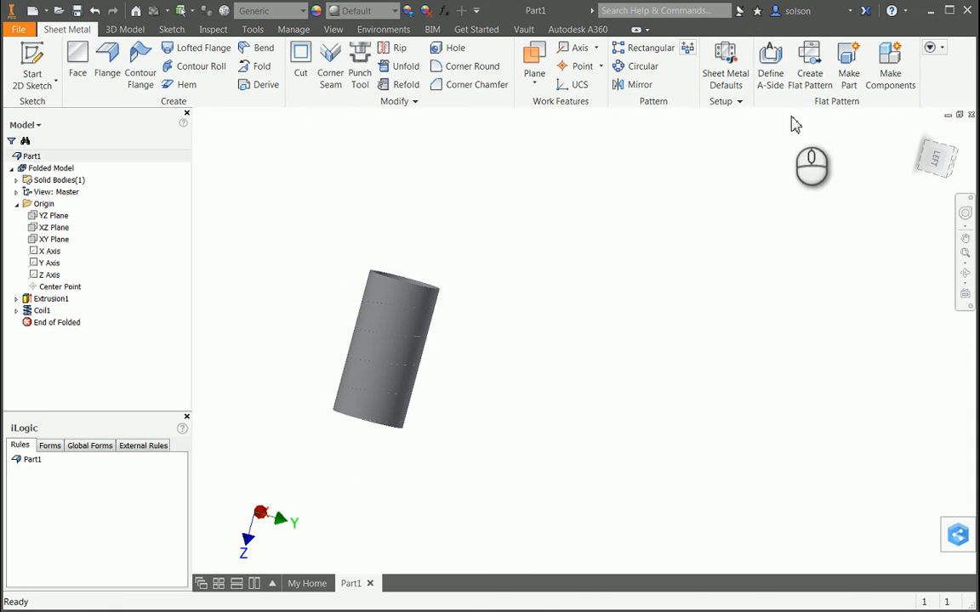
pyautogui.click(810, 73)
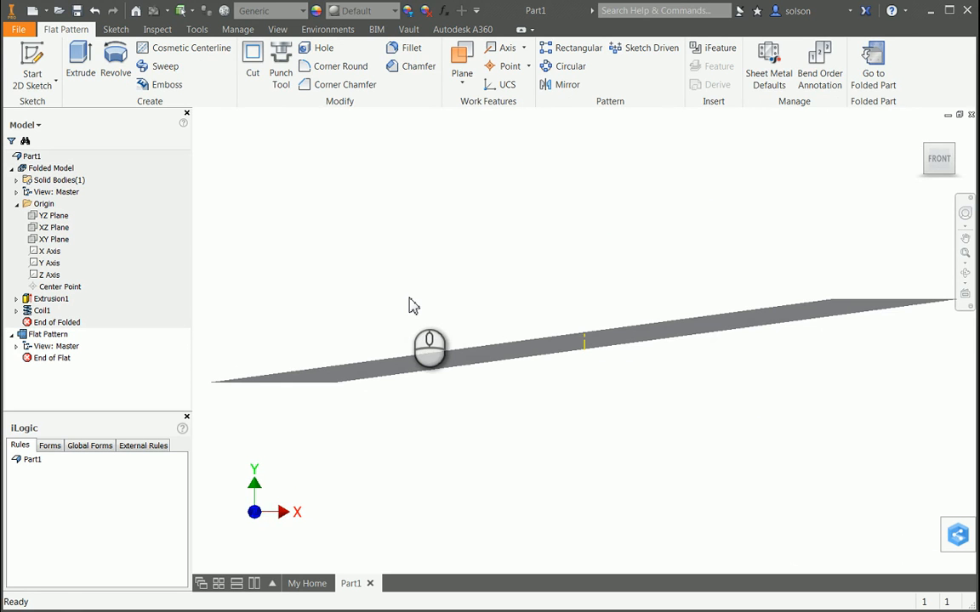
pyautogui.click(870, 75)
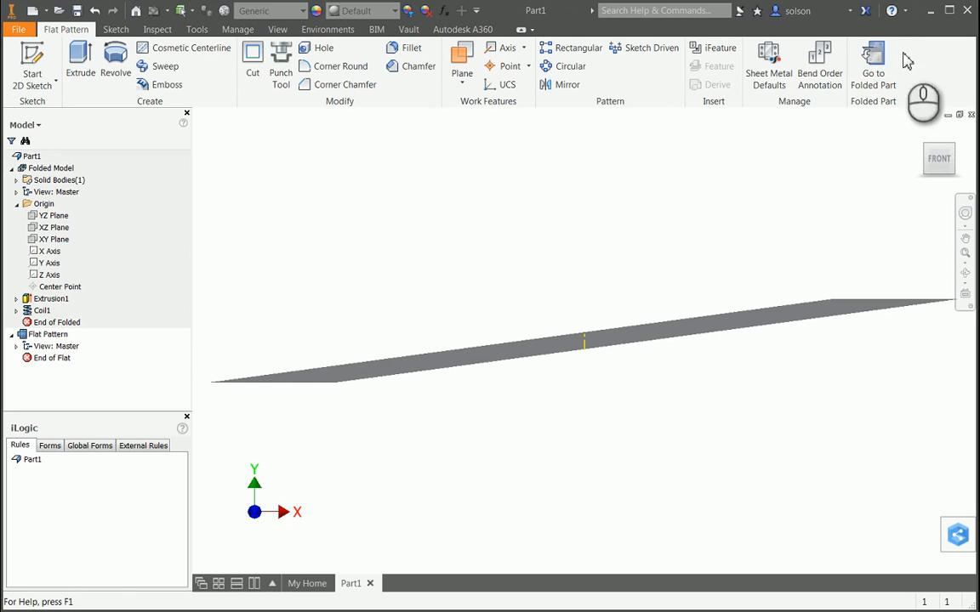
pyautogui.click(868, 76)
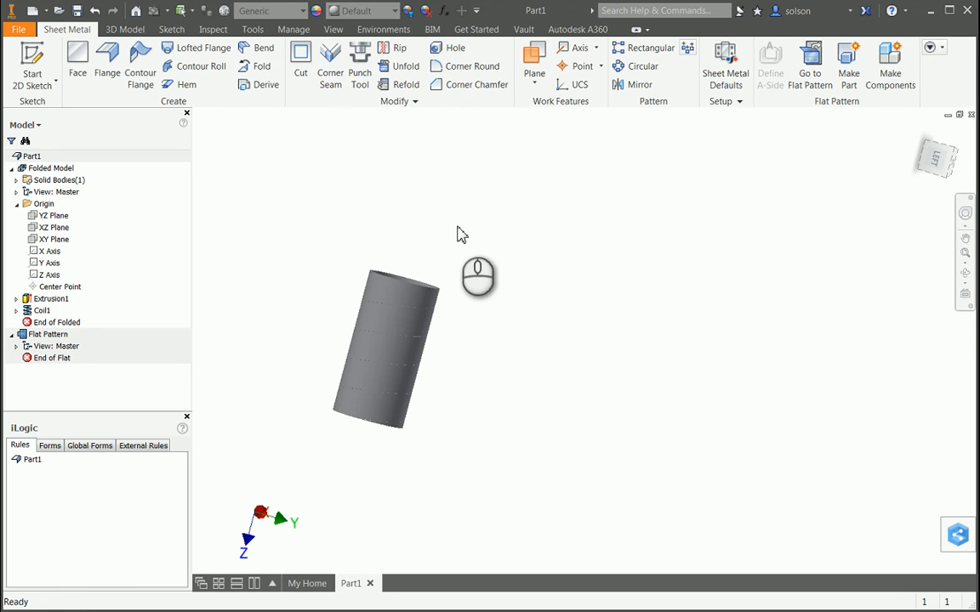